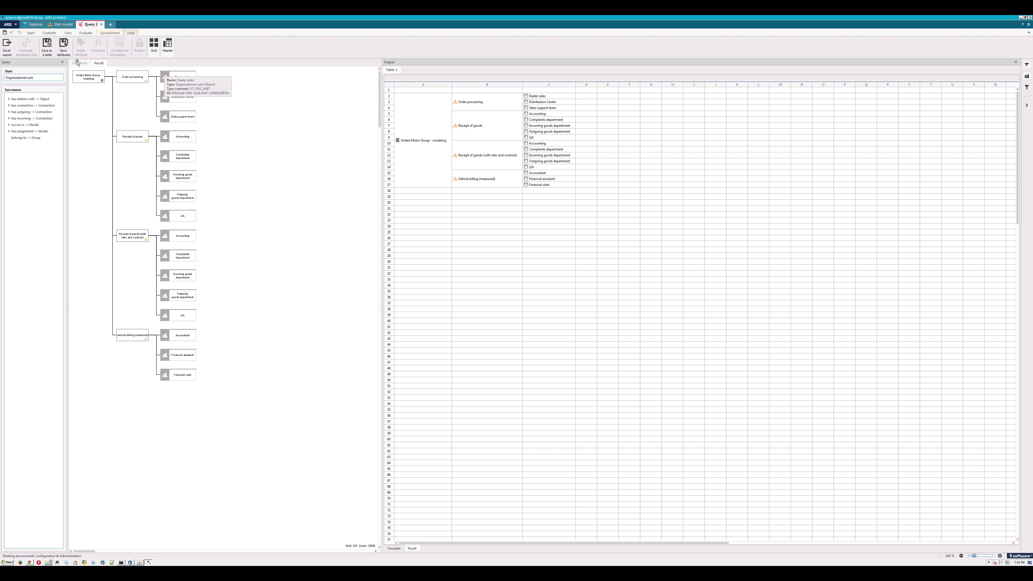
- Save the query result as a table named MZDemo in the group Main group\MZ, with the option to open the table enabled
click(48, 48)
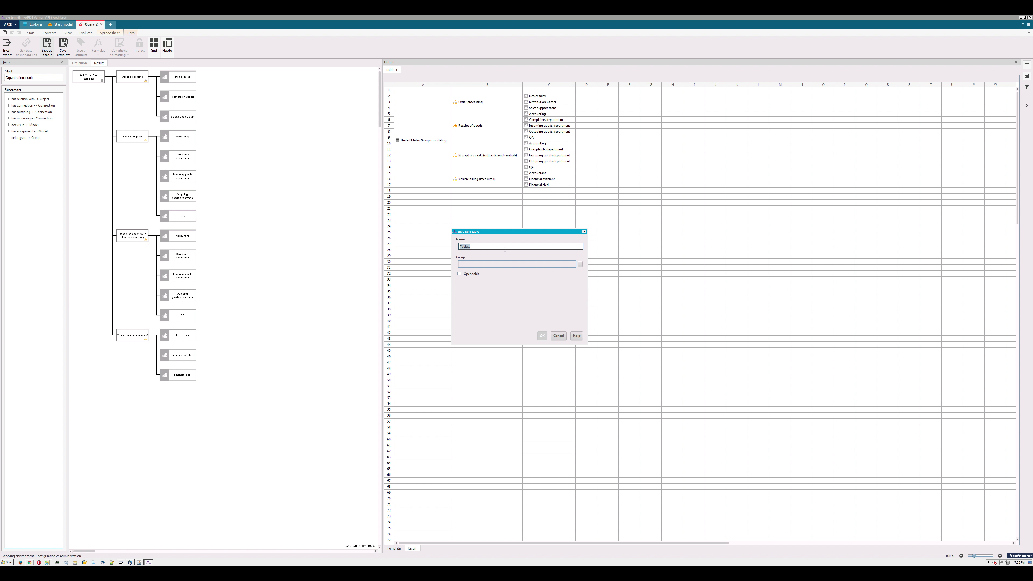
text(MZDemo)
click(581, 264)
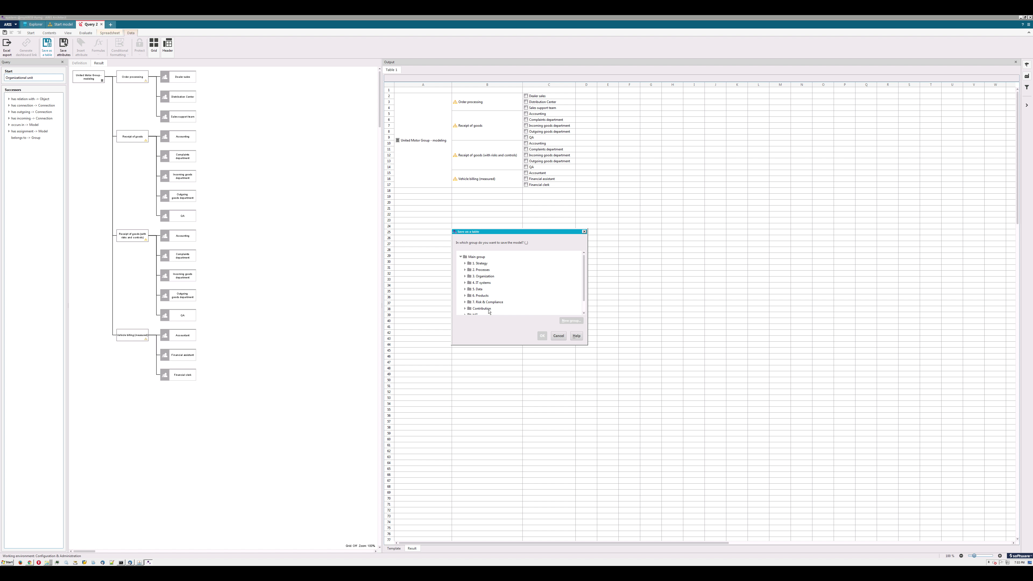
scroll(497, 300, down, 1)
click(475, 303)
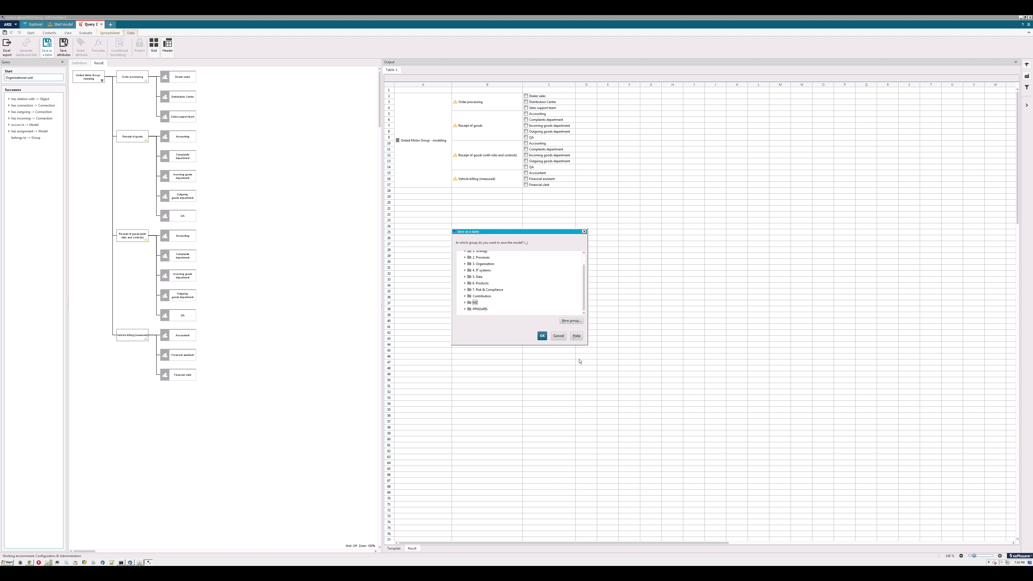
click(542, 336)
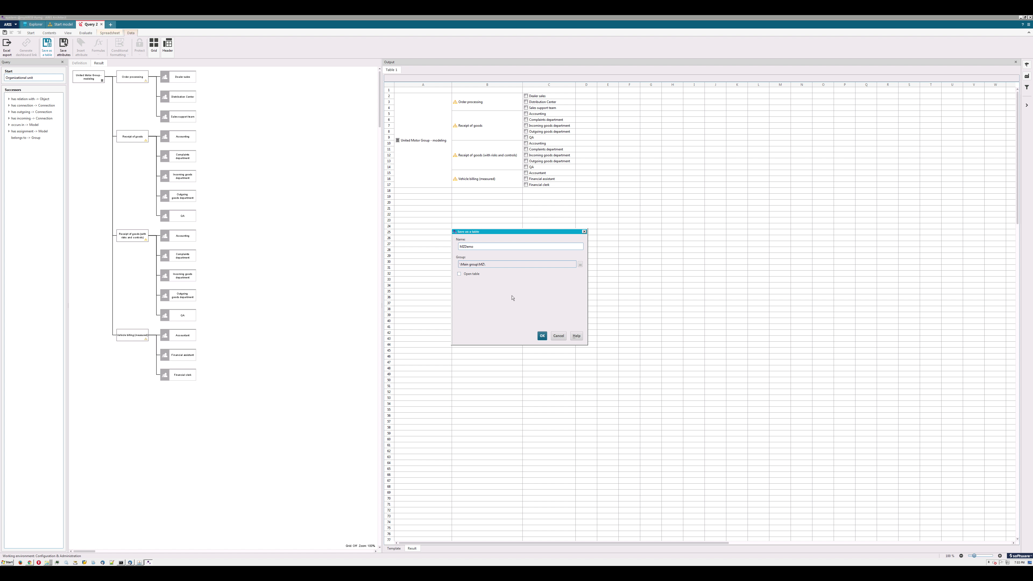
click(459, 274)
click(541, 335)
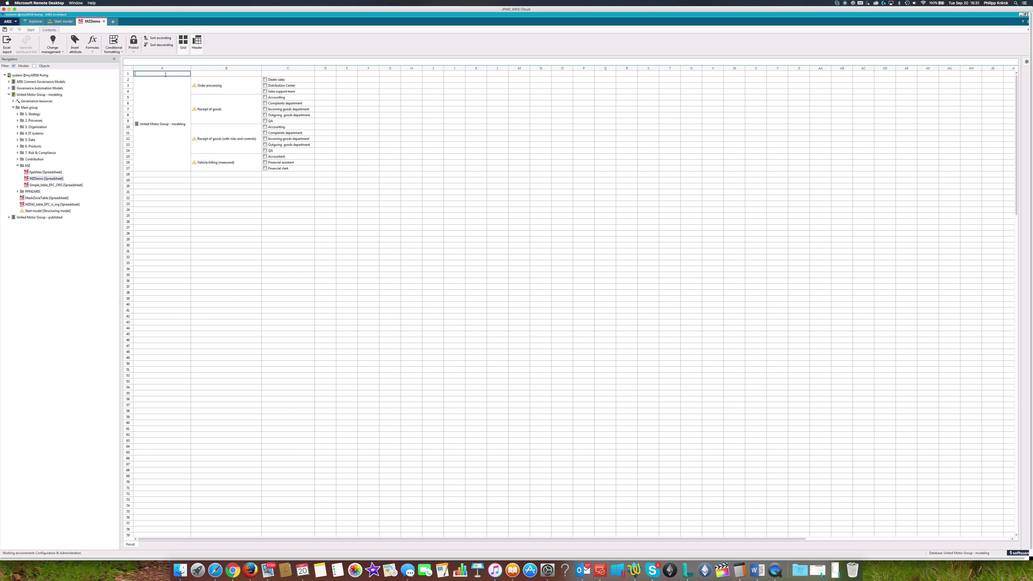
- Label the first row of the table with the headers DB, EPC and Org Unit in columns A to C
key(Return)
click(211, 76)
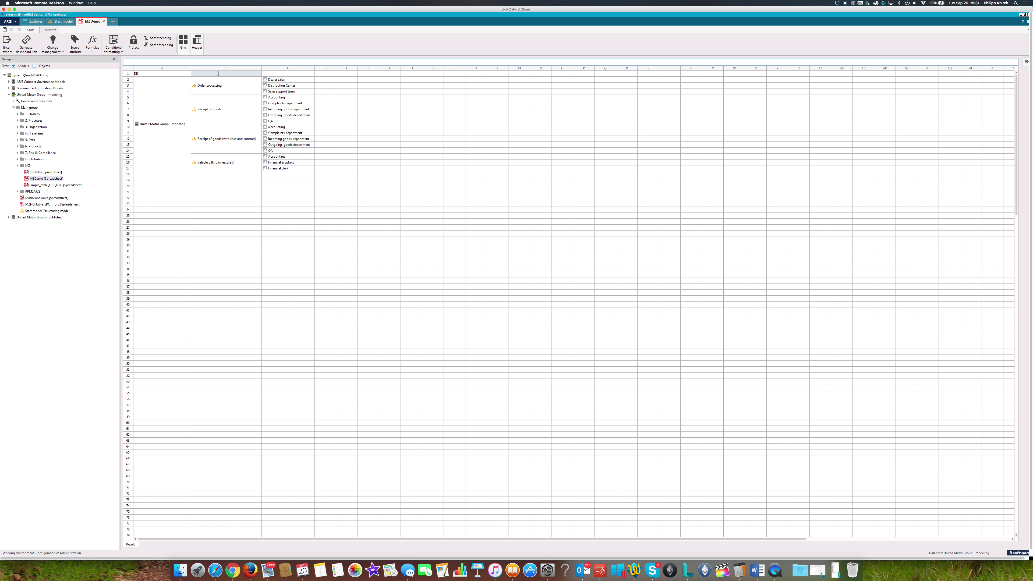
click(218, 73)
text(EPC)
click(280, 75)
text(Org Unit)
key(Return)
- Generate a dashboard link for cells A1 to C17, using the first row as a header, and copy it to the clipboard
click(163, 74)
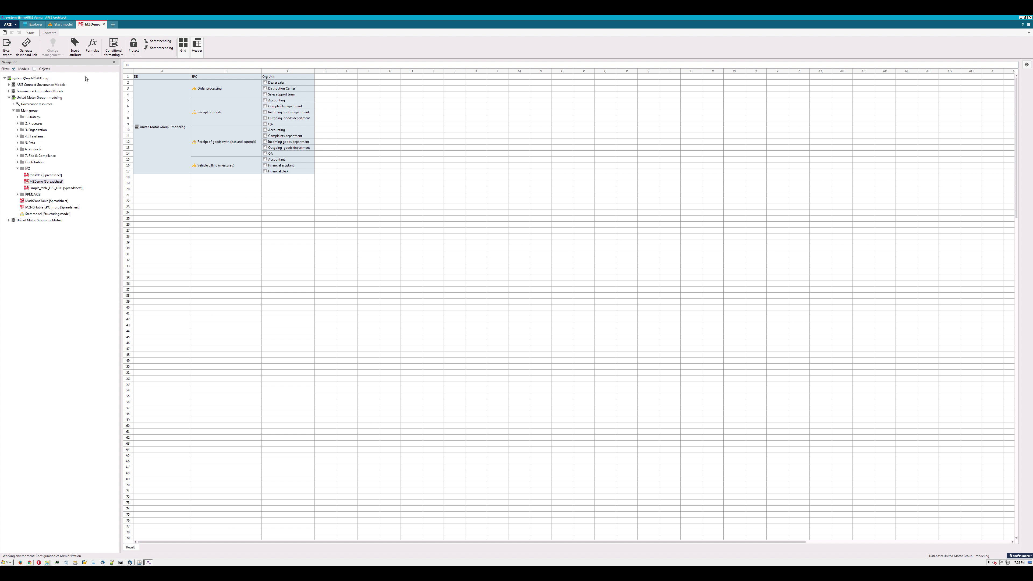
click(26, 51)
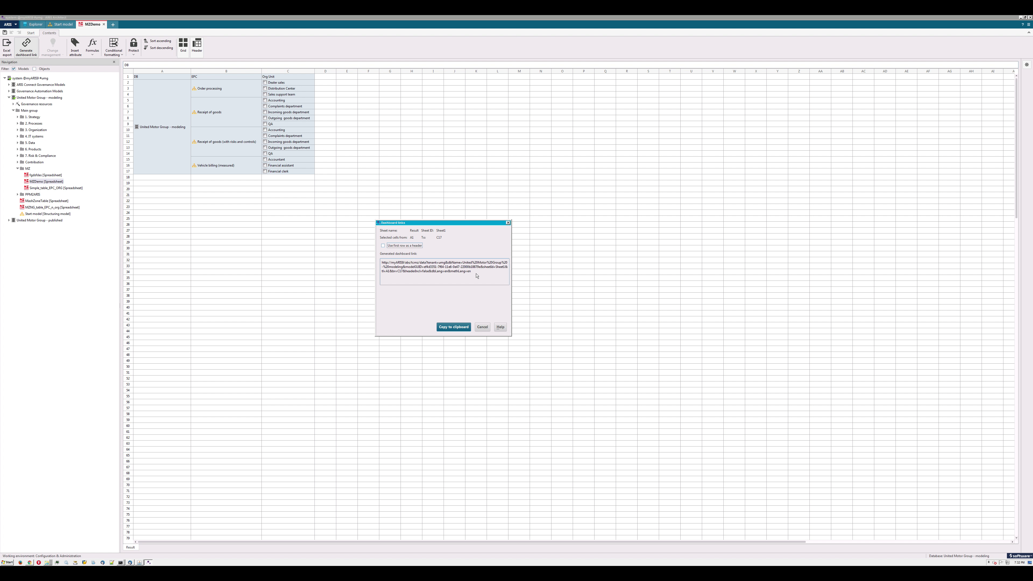
click(393, 246)
click(454, 327)
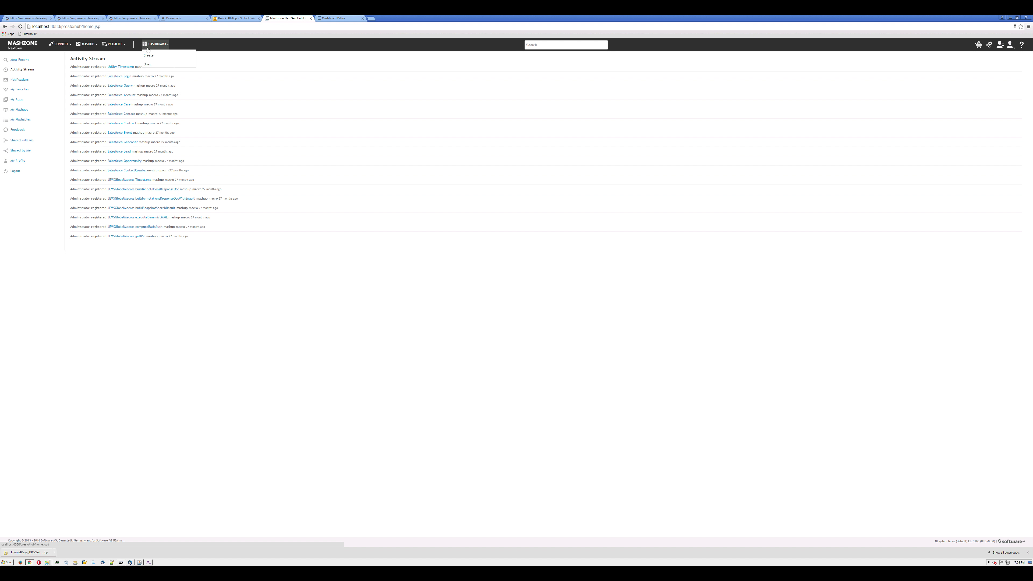
- Switch to MashZone NextGen, create a new dashboard and place an enlarged column chart in the canvas's upper-left area
click(166, 45)
click(149, 55)
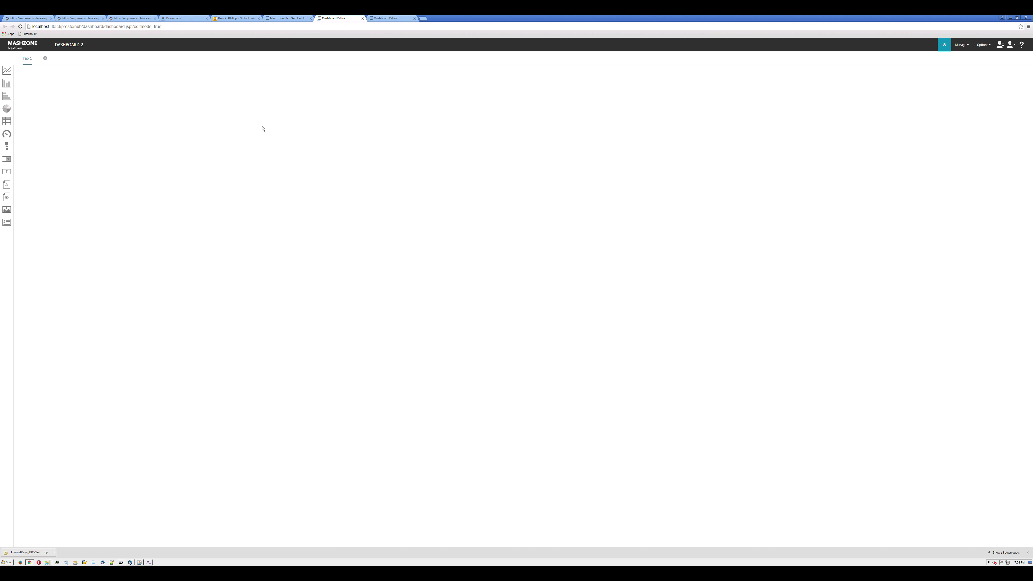
click(9, 85)
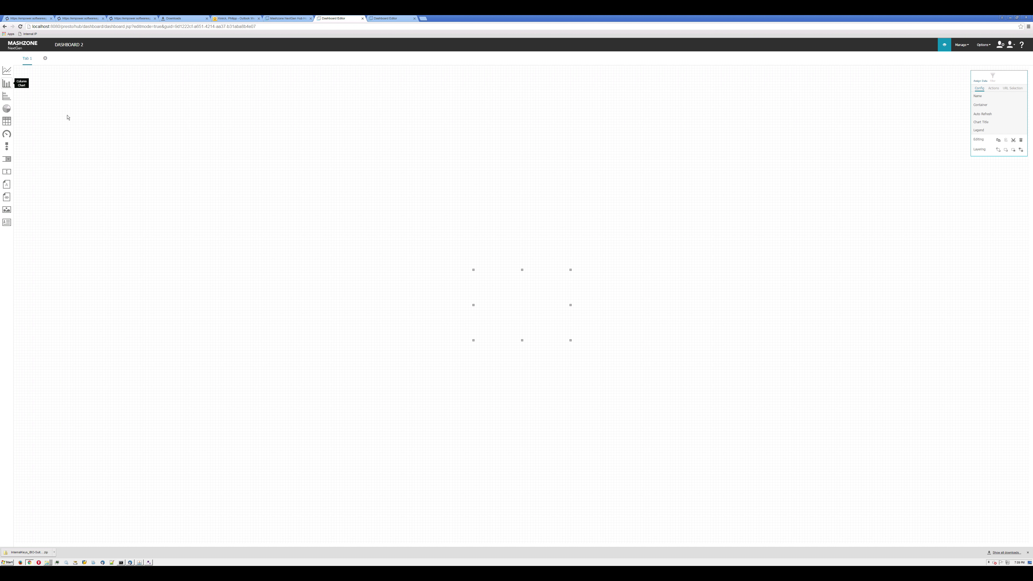
drag(510, 298, 182, 165)
drag(240, 215, 293, 239)
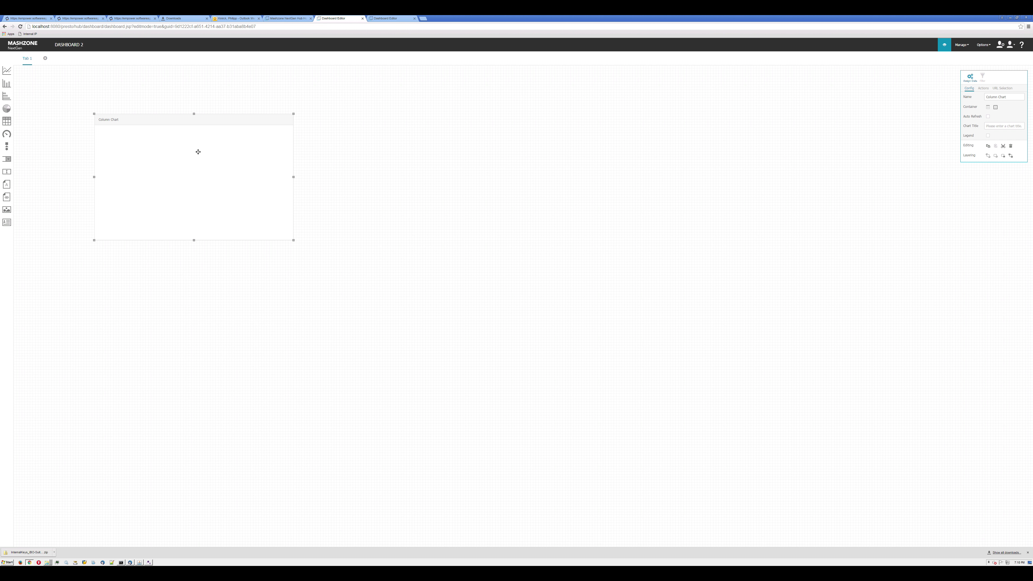
click(198, 151)
click(160, 146)
- Assign an ARIS Table data source to the column chart using the copied dashboard link, and calculate its preview
click(970, 79)
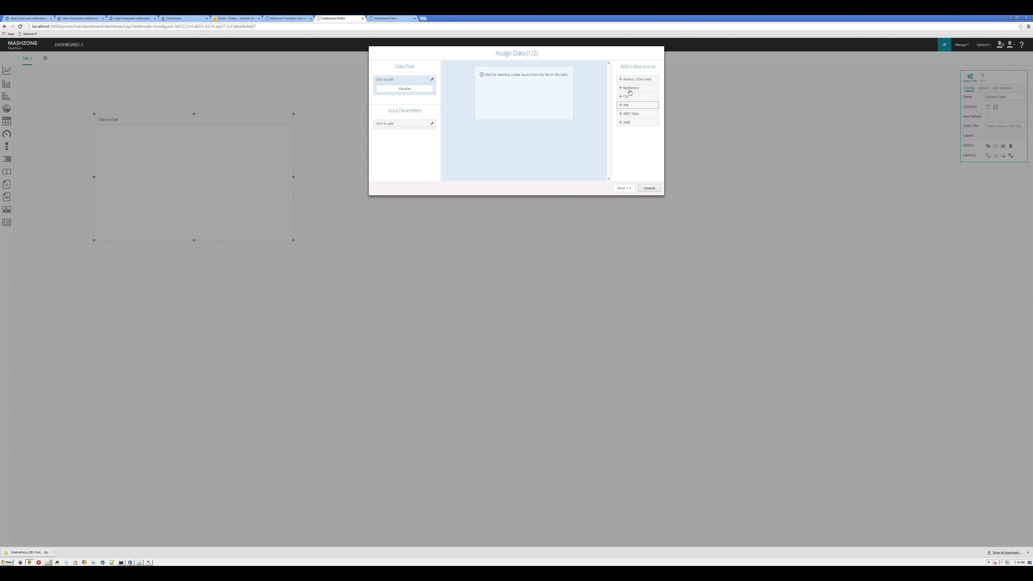
click(628, 115)
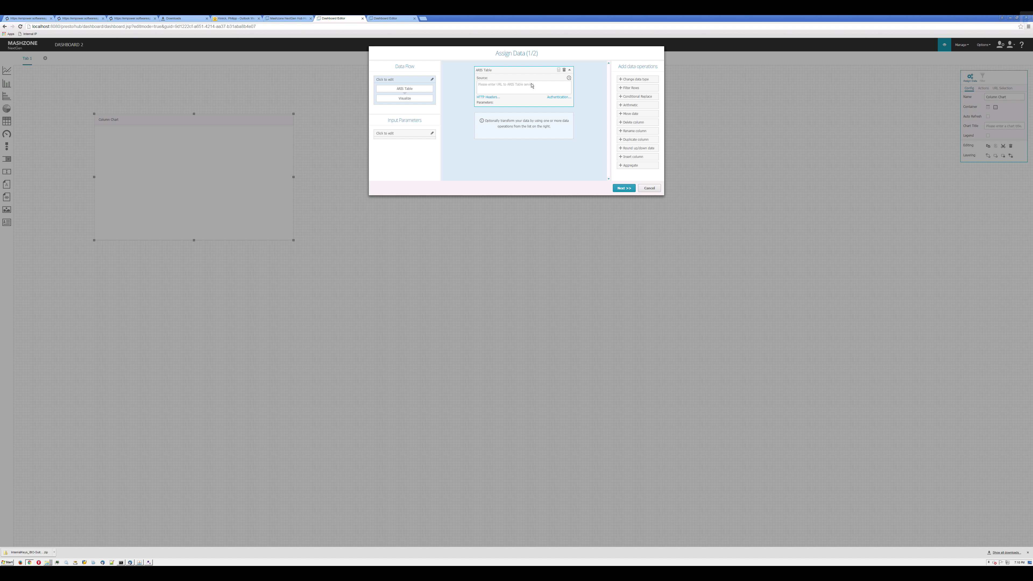
click(501, 88)
key(ctrl+v)
click(558, 70)
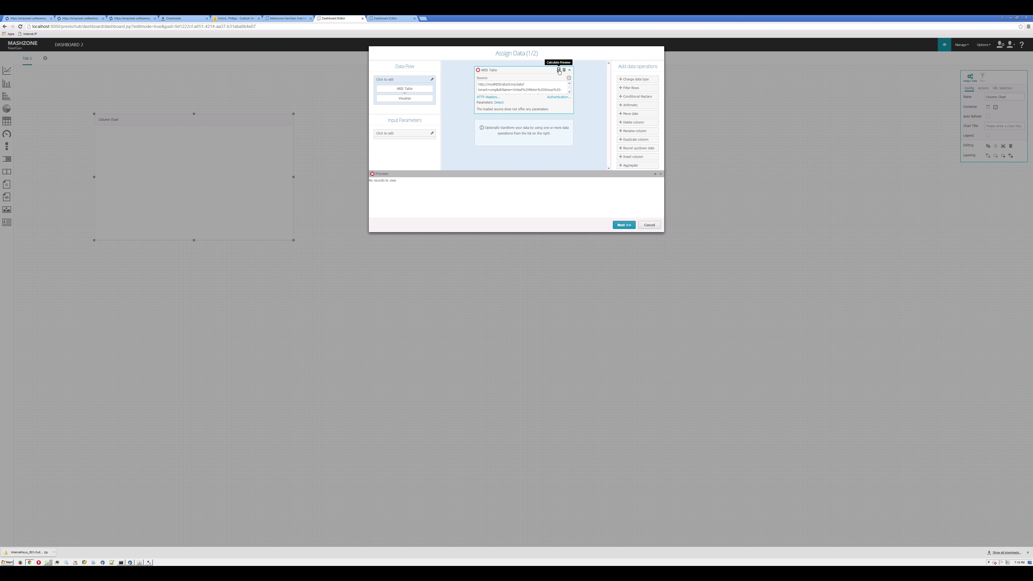
- Save the user name and password for the data source's HTTP Basic Auth and recalculate the preview
click(559, 98)
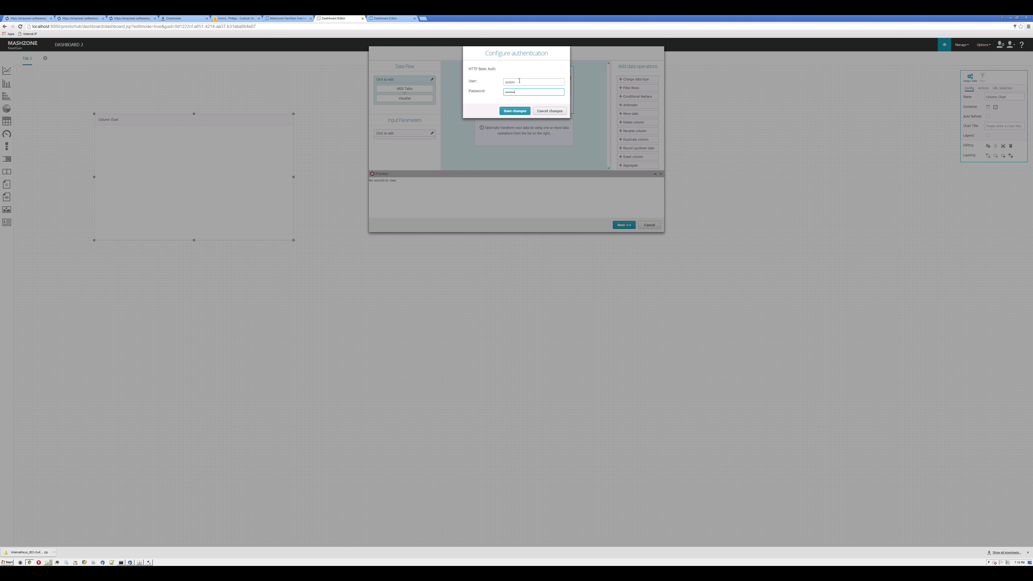
click(515, 111)
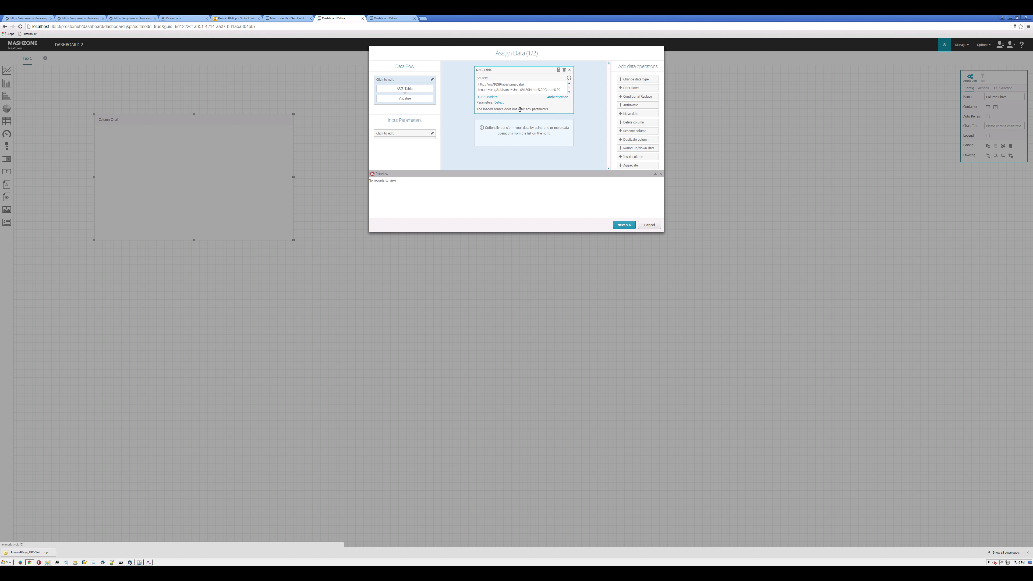
click(558, 70)
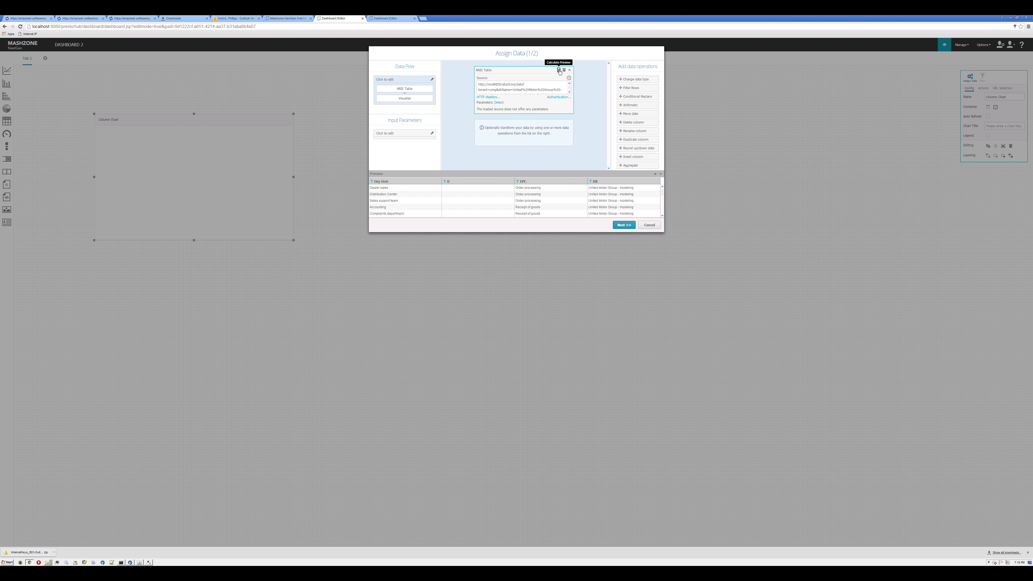
right_click(559, 70)
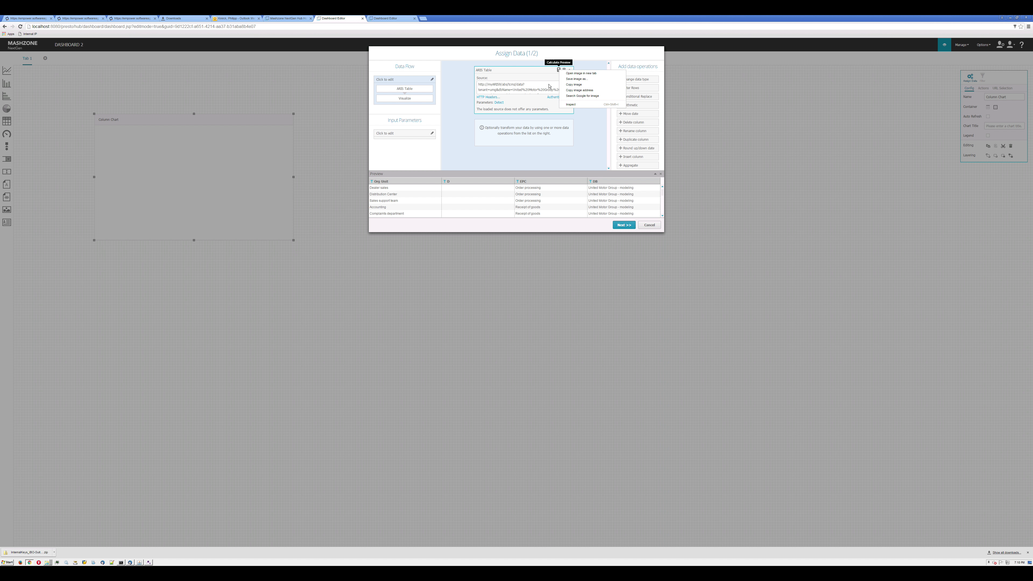
click(534, 105)
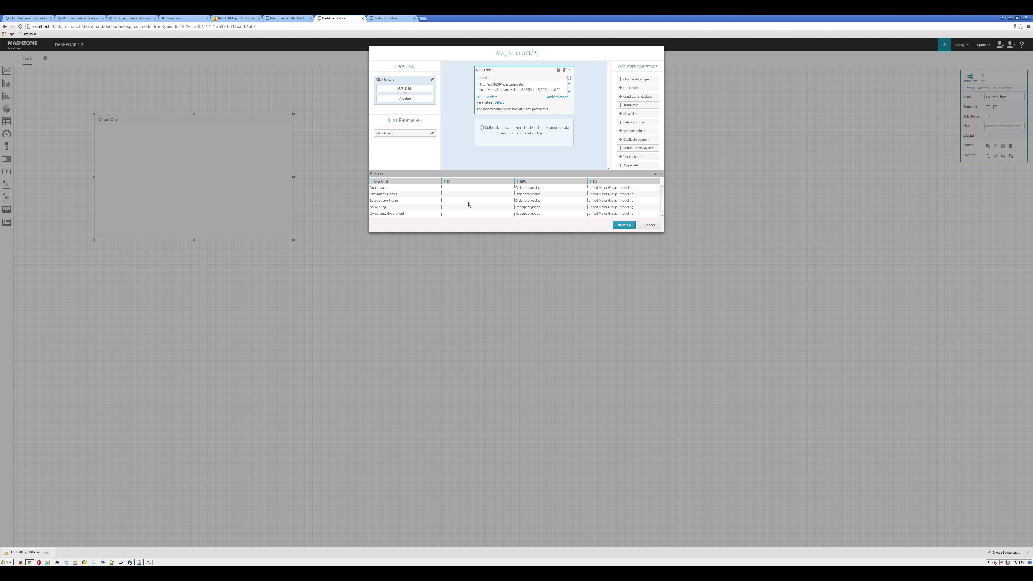
- Add a Delete column operation to the data flow that removes the empty column
click(636, 122)
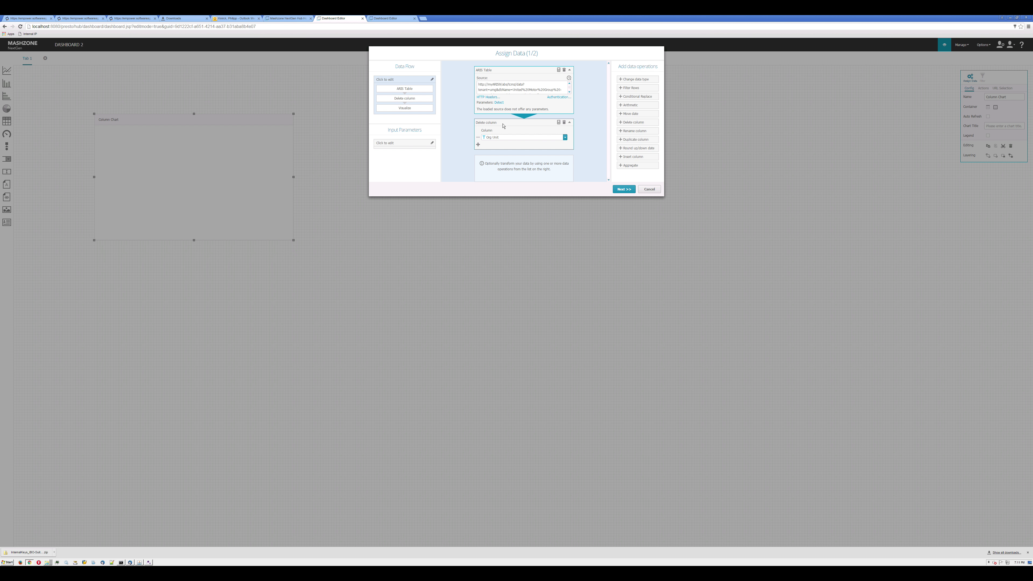
click(565, 137)
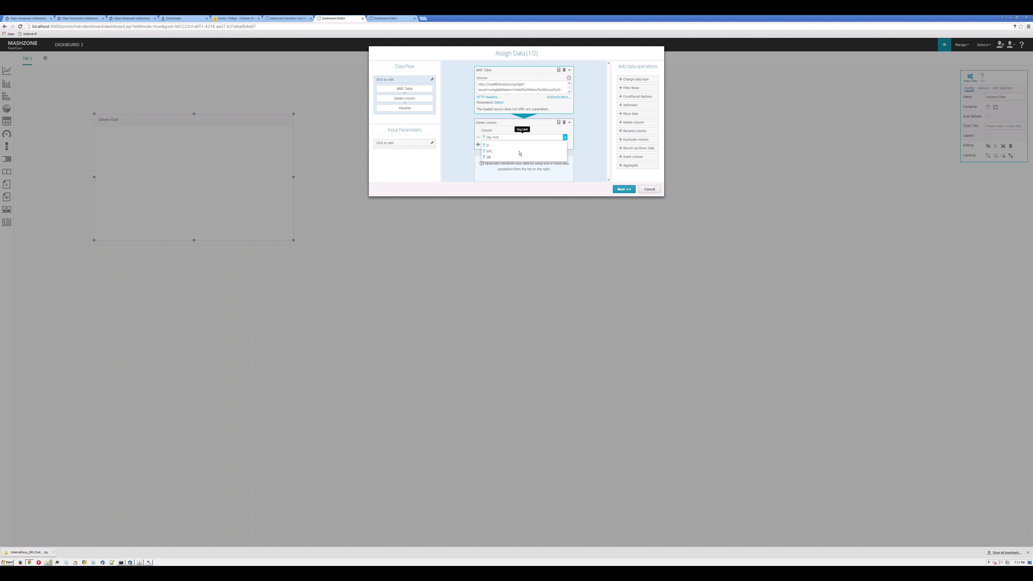
click(502, 146)
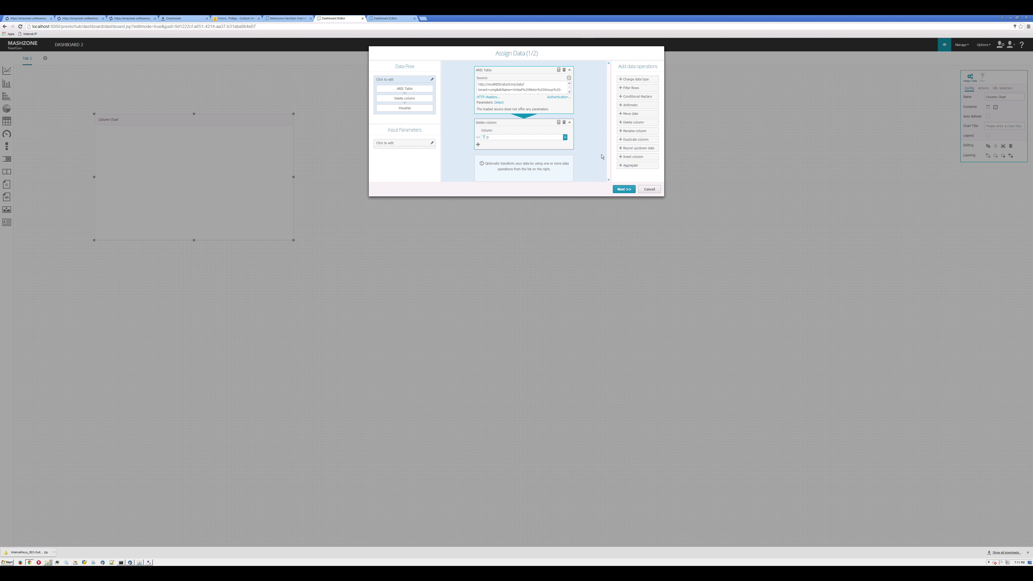
- Insert a numeric column named Count with the value 1 into the data flow and preview the data
click(637, 158)
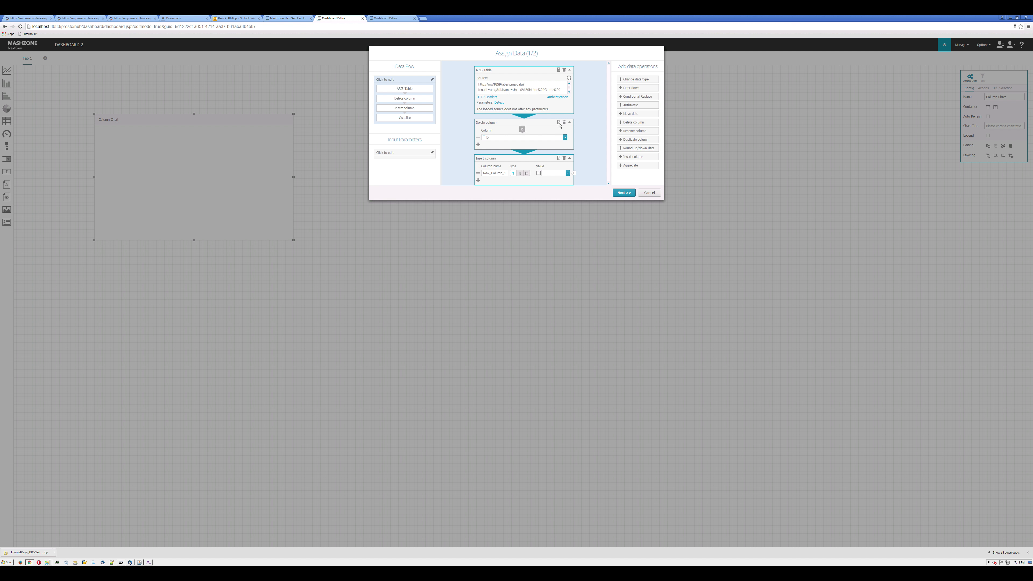
click(557, 122)
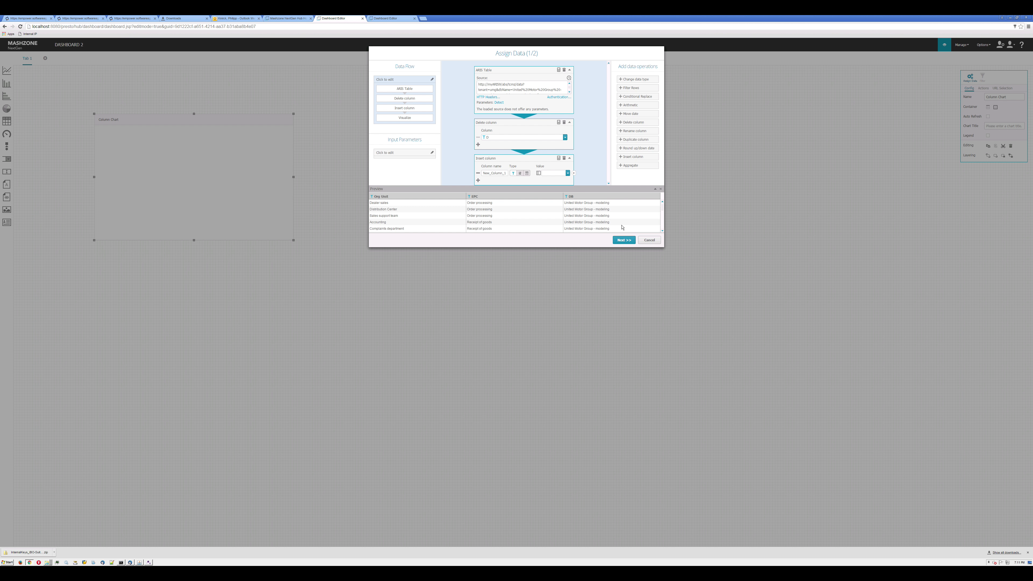
click(502, 174)
click(501, 174)
drag(501, 173, 473, 174)
text(Count)
click(519, 173)
click(547, 174)
click(539, 172)
click(559, 158)
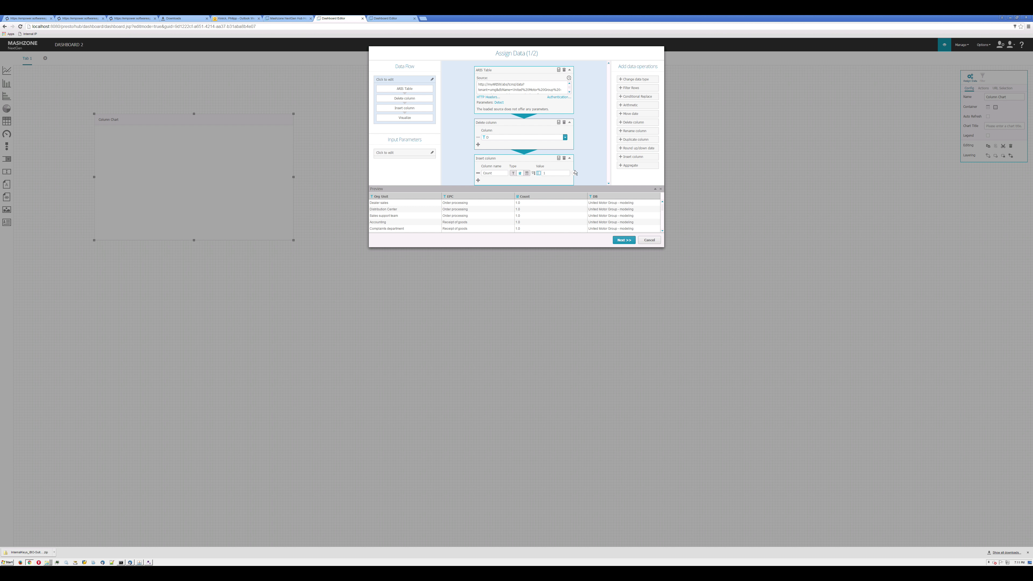
- Proceed to the chart's column assignment and put Count on the Y-axis and Org Unit on the X-axis
click(623, 240)
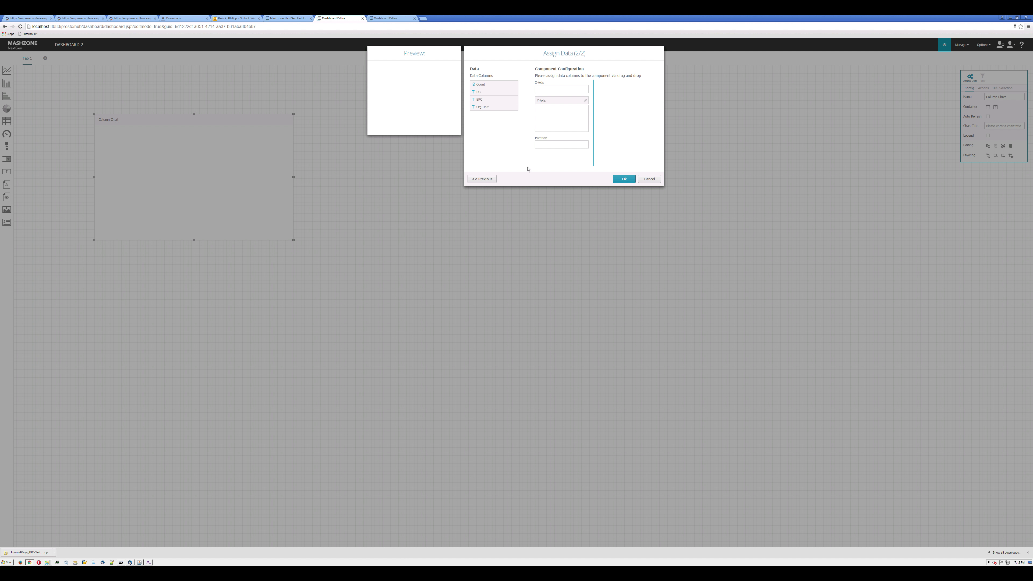
click(480, 86)
drag(481, 85, 550, 116)
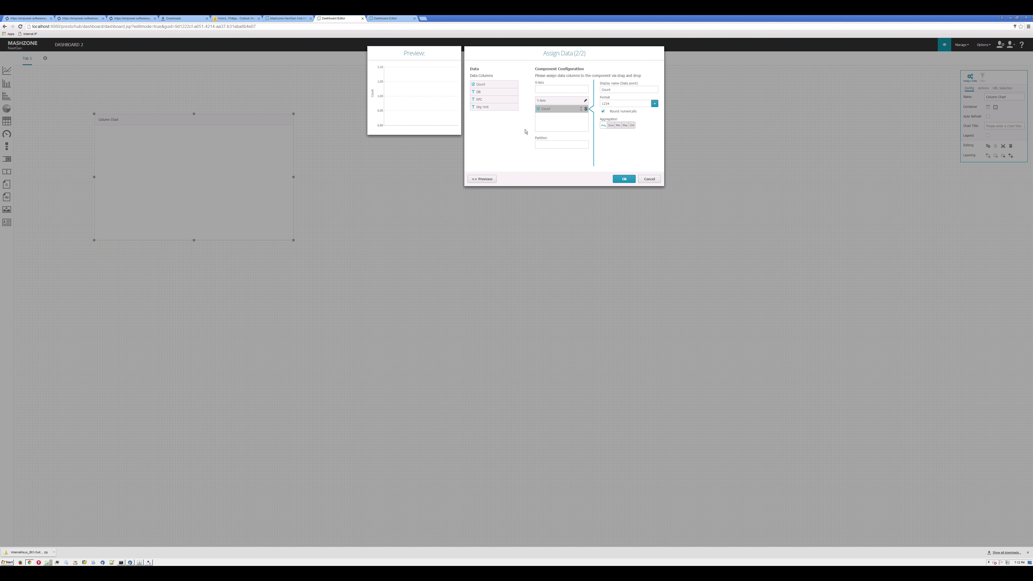
drag(482, 107, 545, 95)
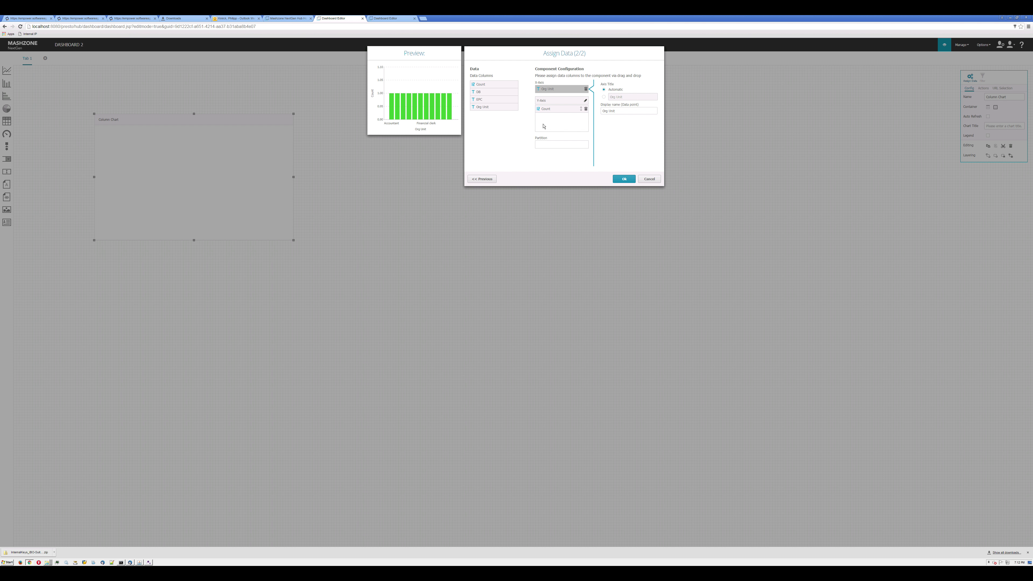
- Set the aggregation of the Y-axis Count column to Sum and apply the data assignment
click(554, 109)
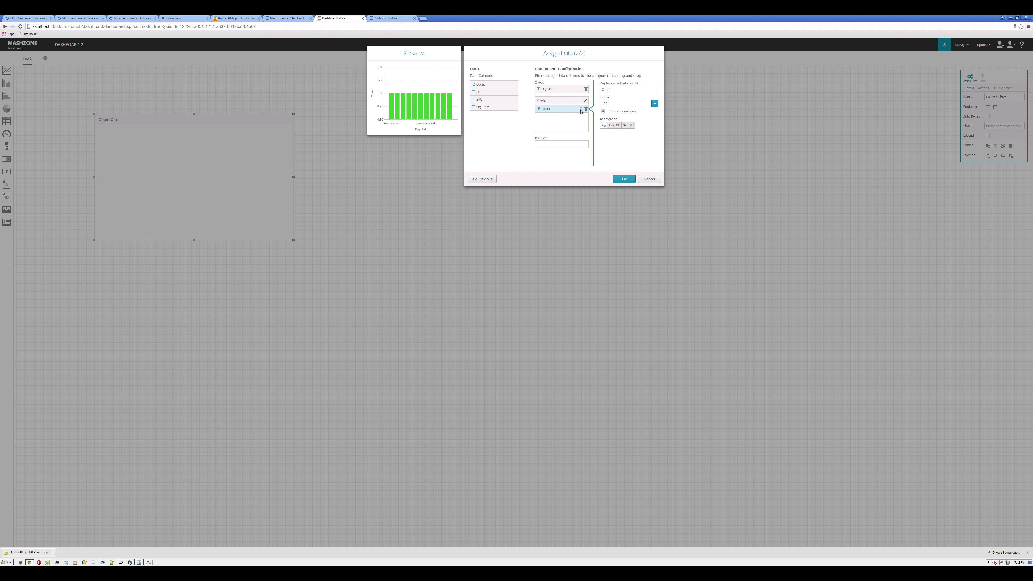
click(610, 125)
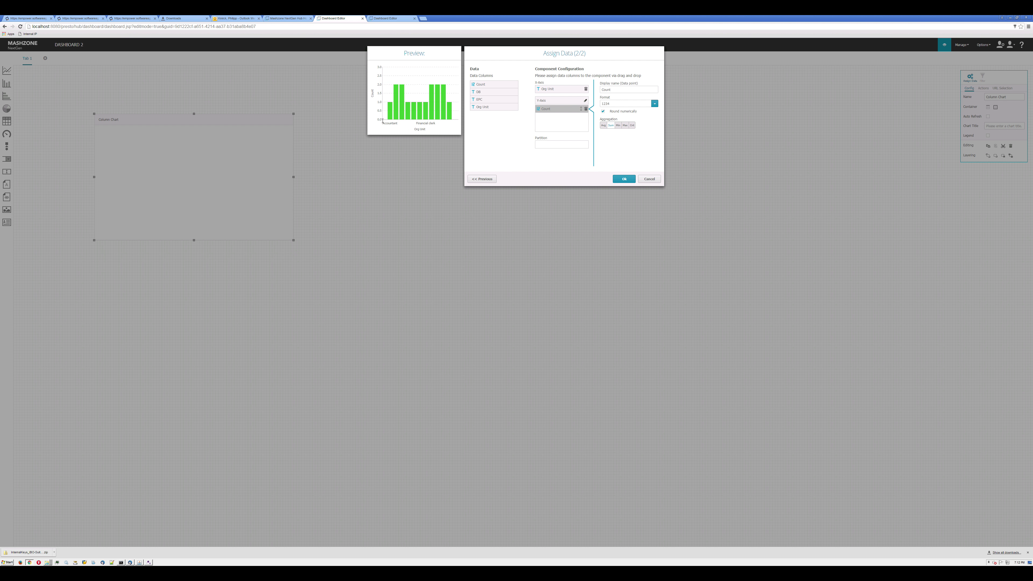
mouse_move(448, 117)
click(624, 179)
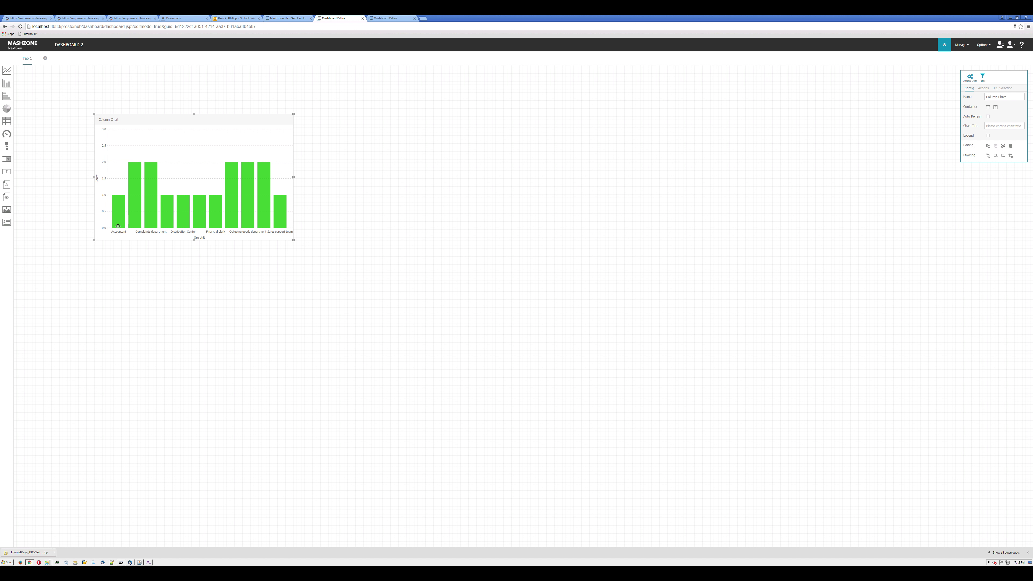
- Move the column chart lower on the dashboard, widen it, and place a second column chart above it
drag(225, 177, 177, 160)
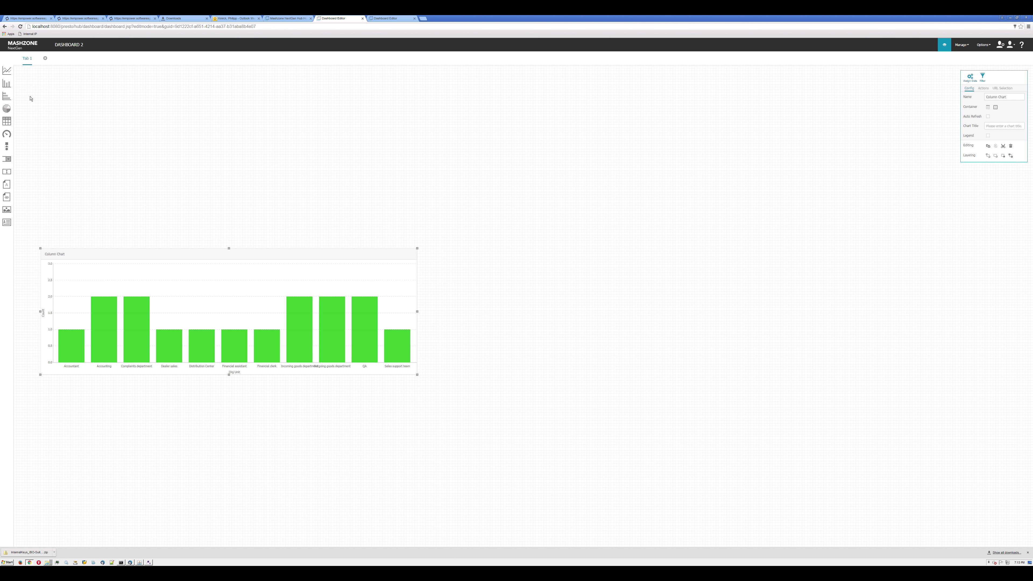
drag(7, 85, 77, 112)
- Add an ARIS Table data source to the upper column chart and paste the copied query URL as its source
click(970, 77)
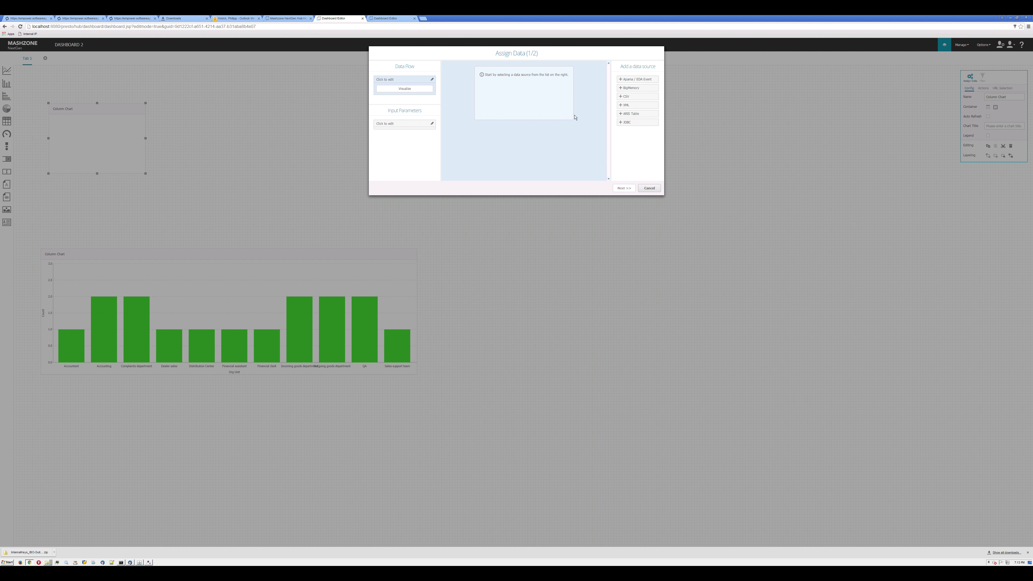
click(636, 116)
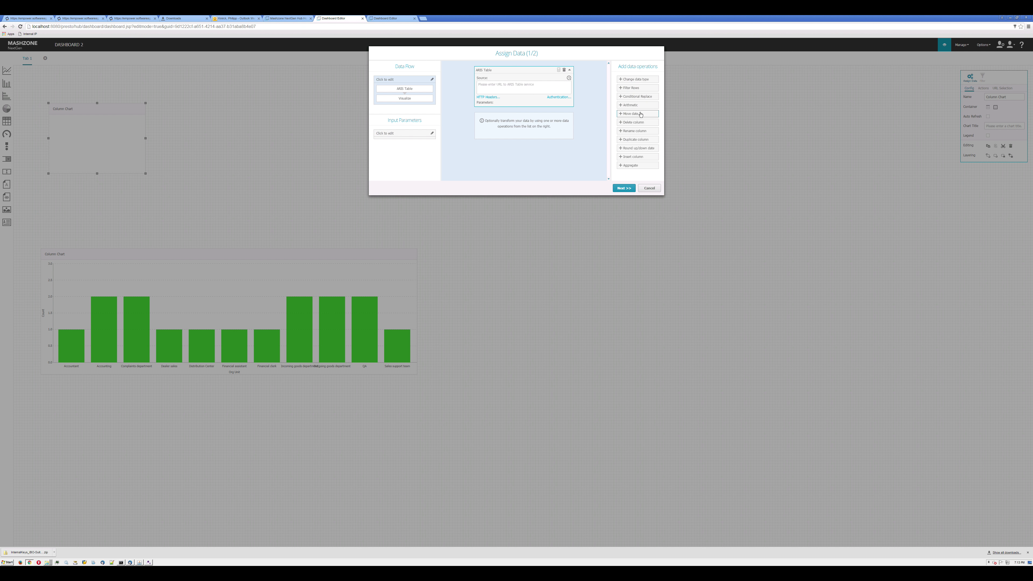
click(498, 85)
key(ctrl+v)
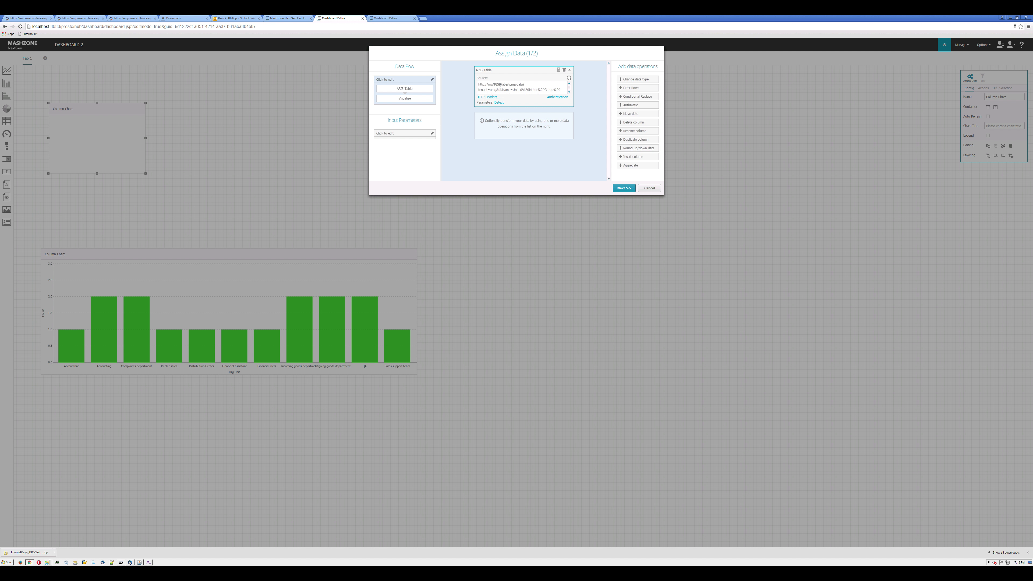
- Configure the ARIS table's authentication with user system and the account password, save it, and preview the data
click(559, 98)
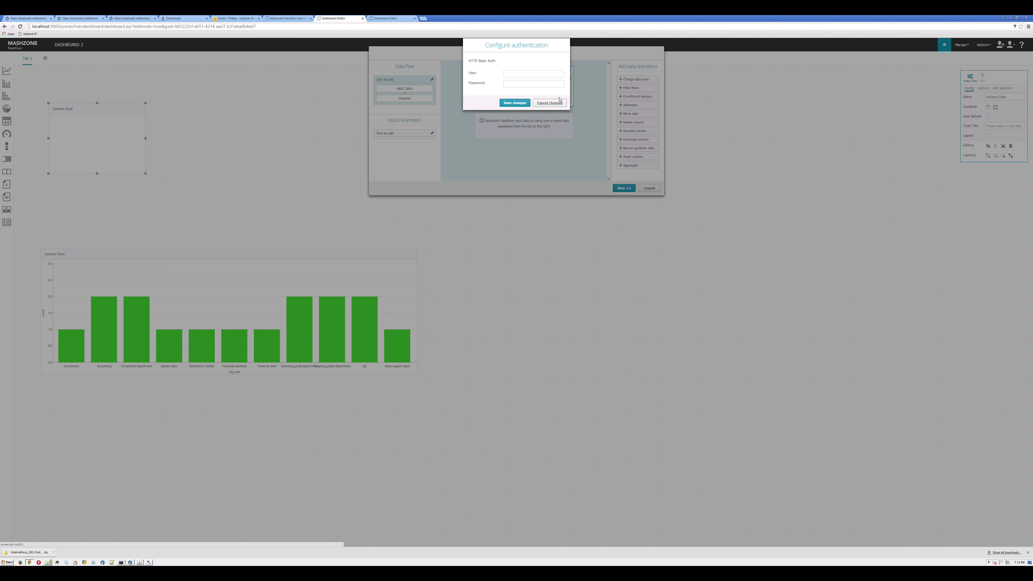
text(system)
key(Tab)
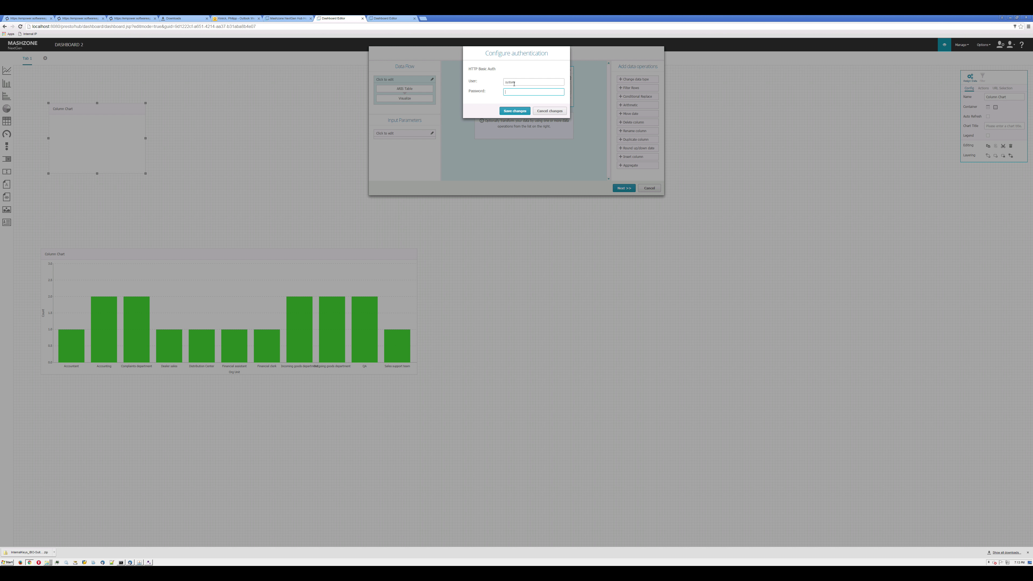
click(515, 110)
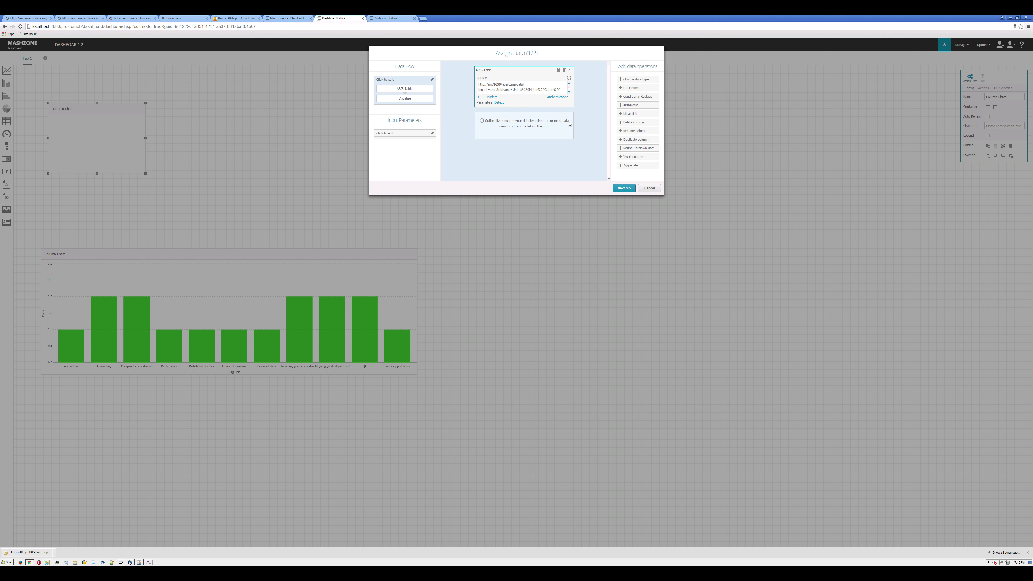
click(559, 71)
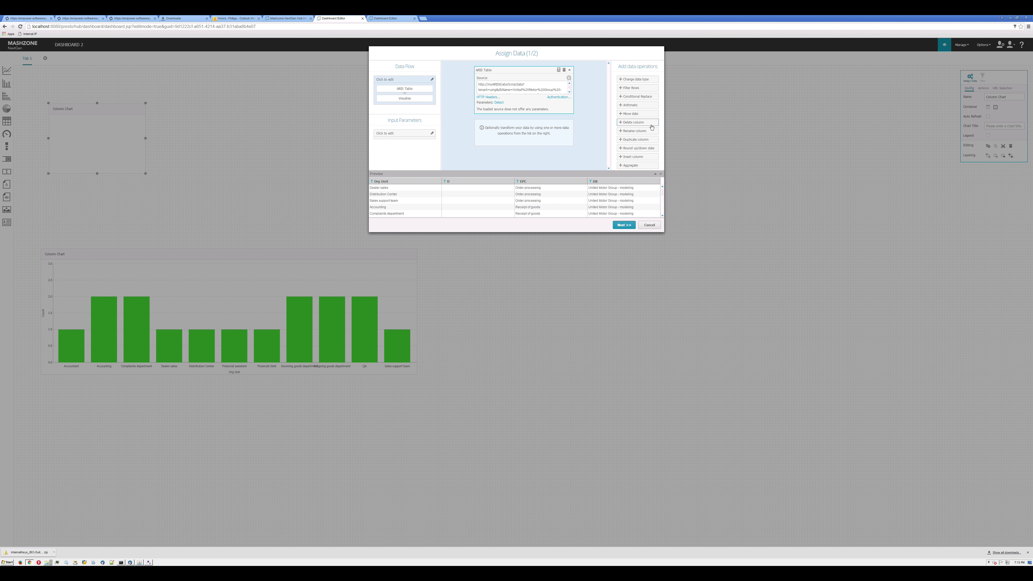
- Insert a numeric column named Count with the value 1 after the ARIS Table source in the upper chart's data flow
click(636, 156)
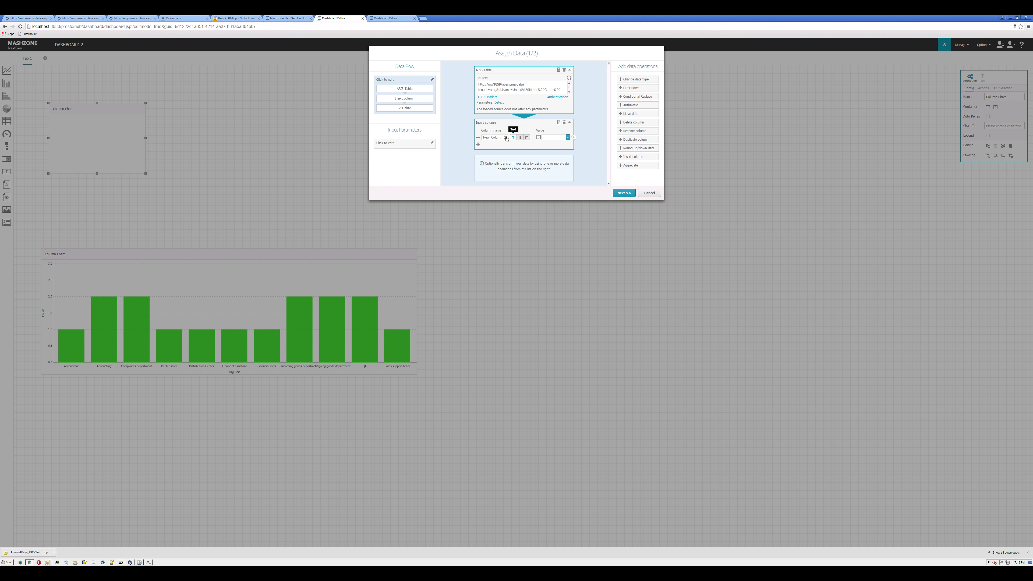
drag(505, 137, 465, 139)
text(Count)
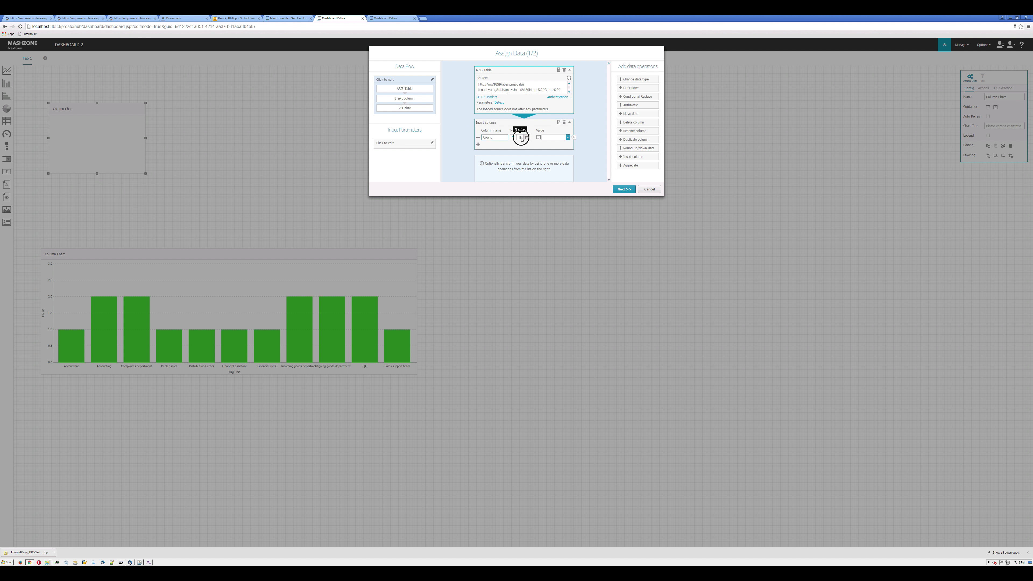
click(520, 137)
click(546, 138)
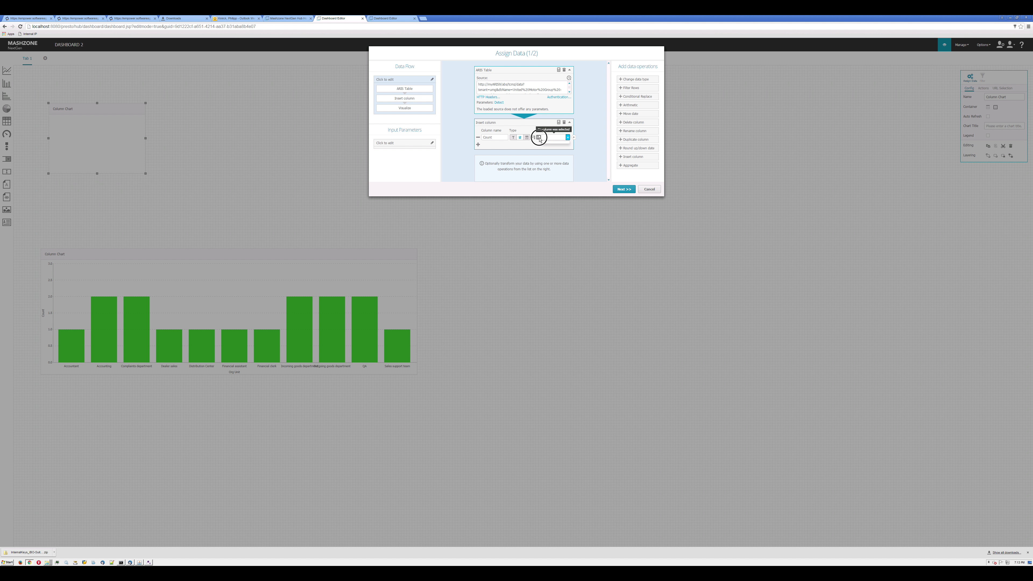
click(538, 137)
- Proceed to the upper chart's column assignment and put EPC on the X-axis and Count on the Y-axis
click(618, 190)
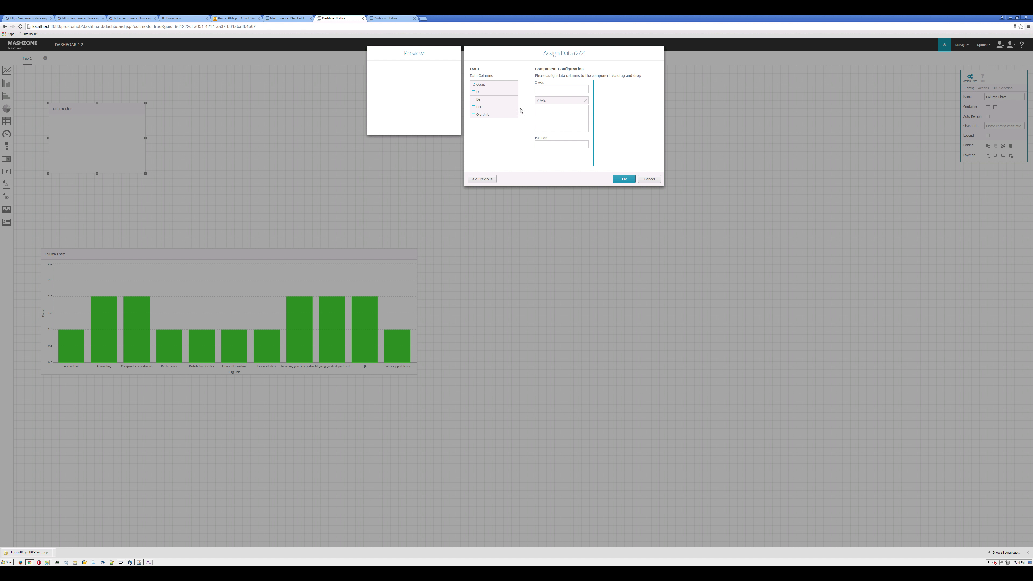
drag(479, 106, 550, 90)
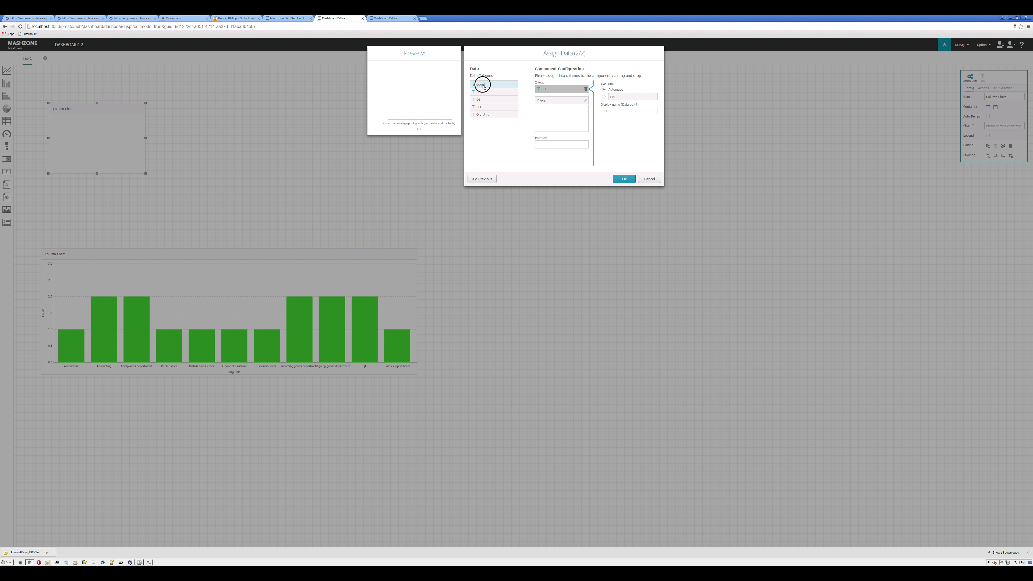
drag(480, 84, 549, 110)
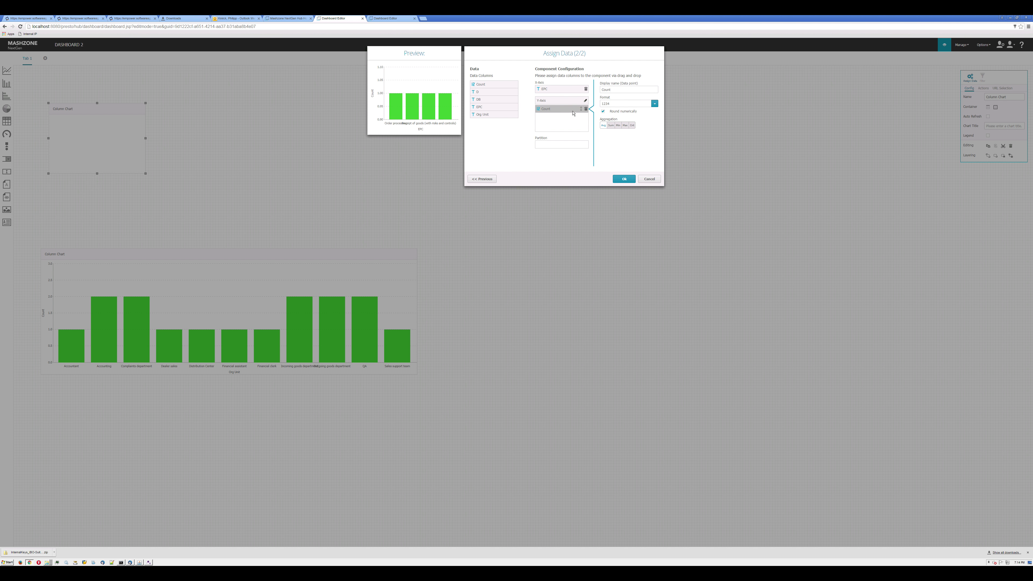
- Set the Count aggregation to Sum, apply the assignment, and enlarge the upper chart to nearly the lower chart's width
click(611, 125)
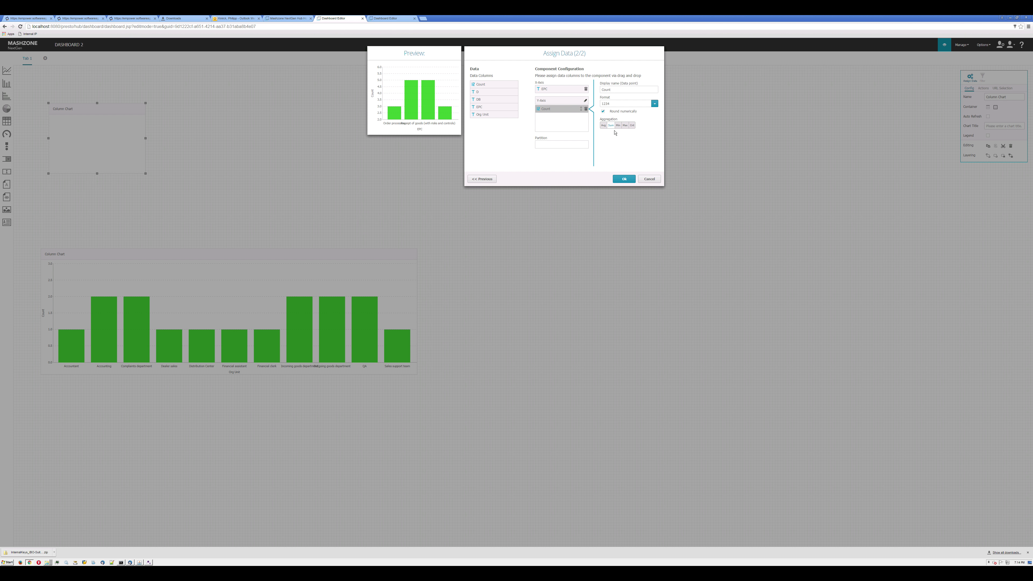
click(625, 180)
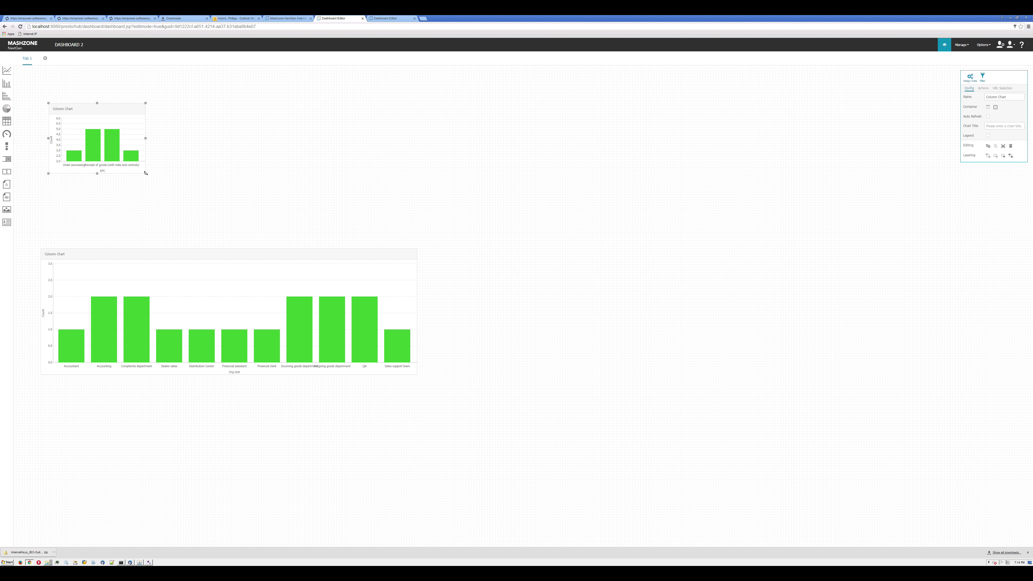
drag(146, 173, 414, 226)
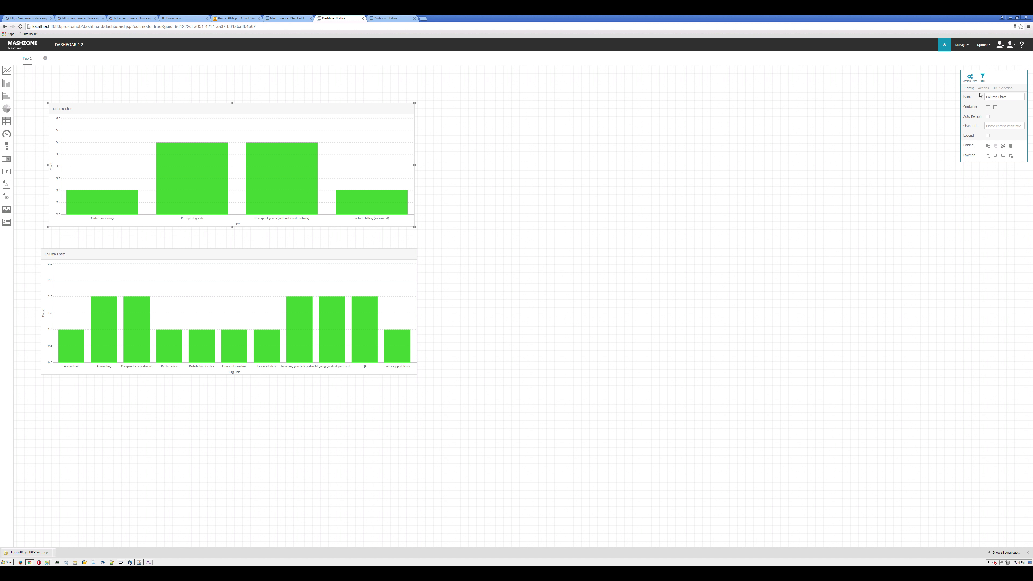
- Filter the upper chart's Org Unit column by the Org Unit coordinate selected in the lower chart, and save the filter
click(982, 78)
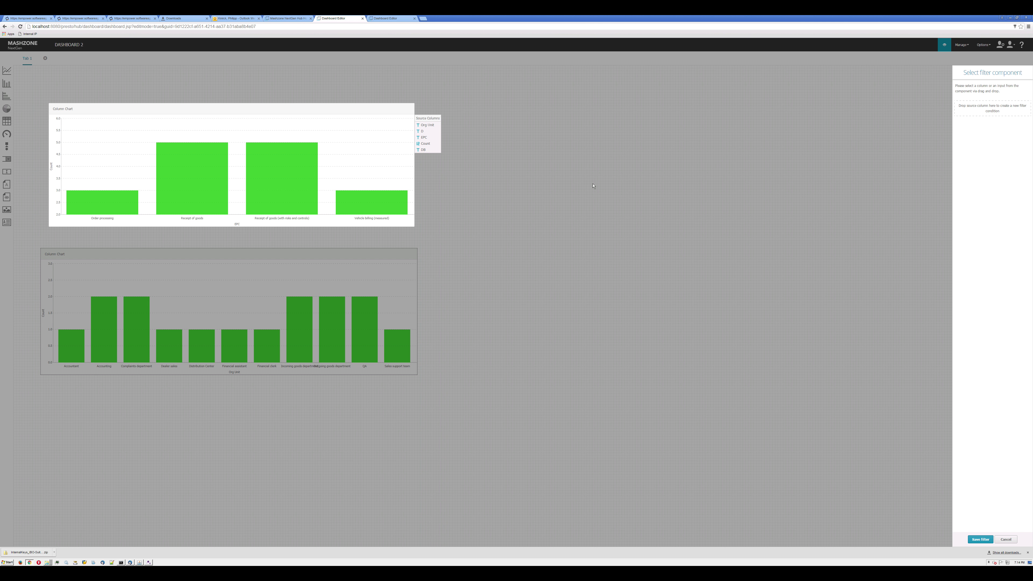
click(428, 125)
drag(425, 125, 973, 109)
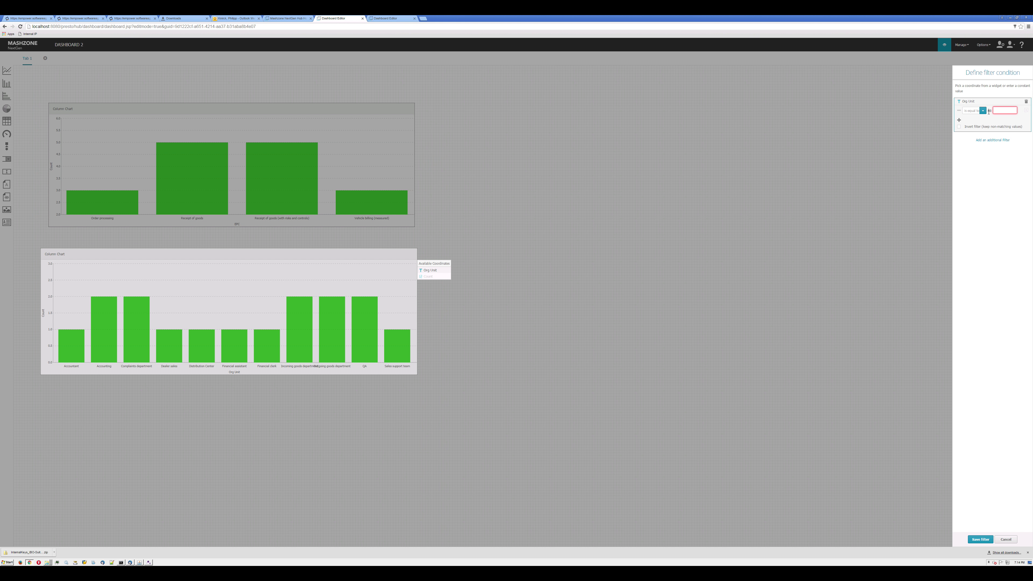
click(1011, 111)
click(431, 271)
click(1007, 113)
click(980, 539)
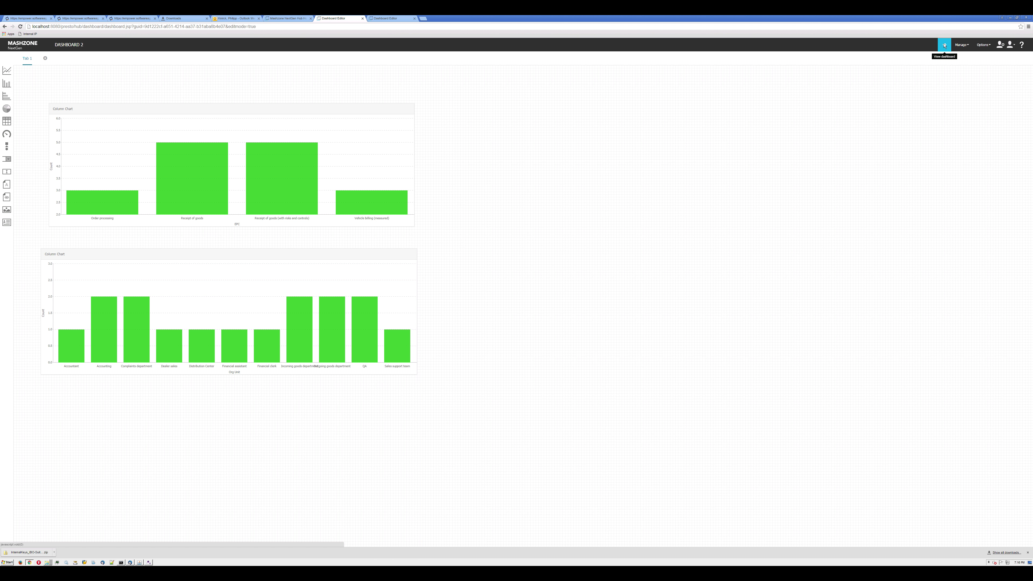
- View the dashboard and test the filter by selecting different org units in the lower chart, such as Incoming goods department, QA and Sales support team
click(944, 44)
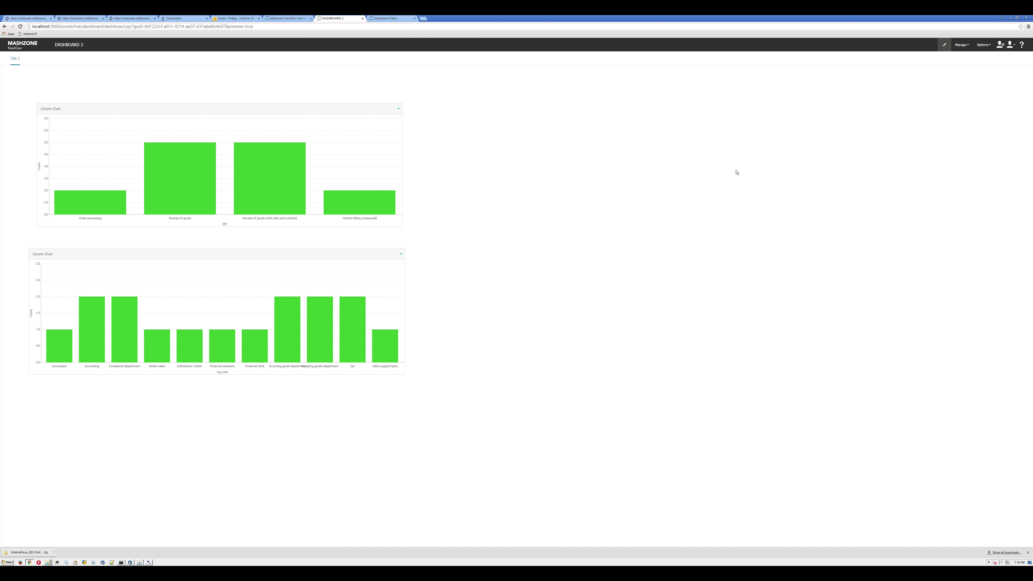
click(288, 330)
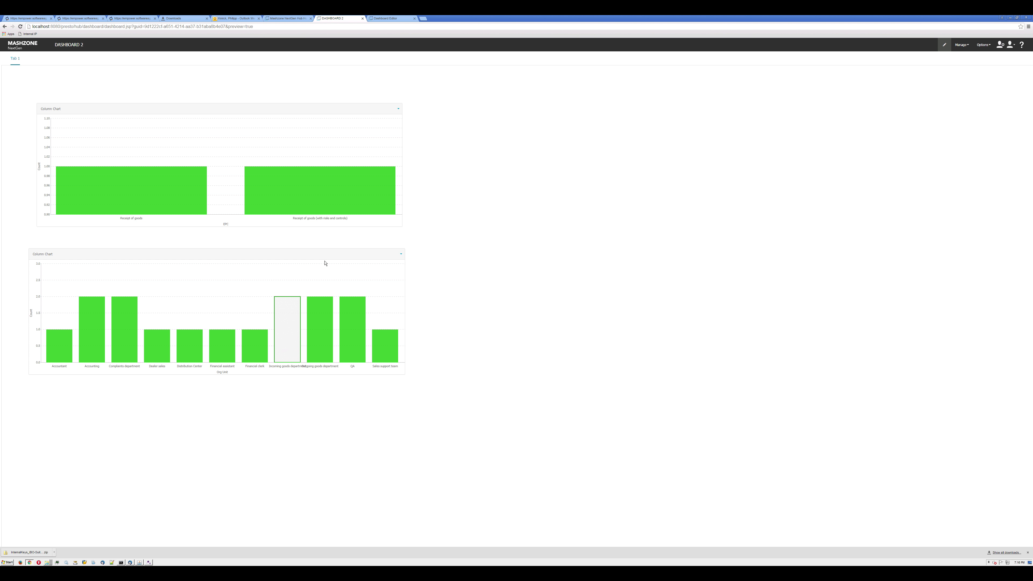
click(124, 313)
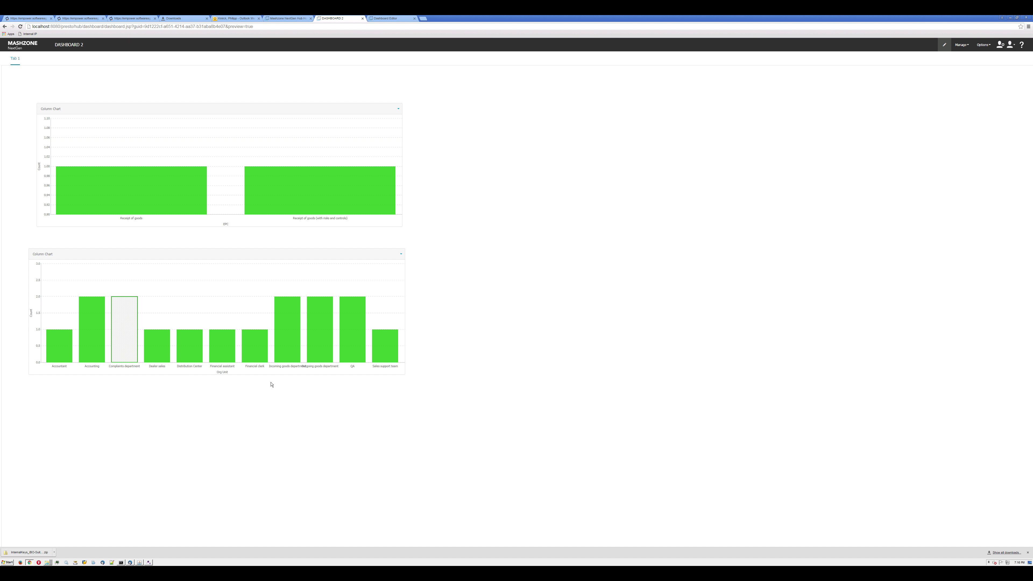
click(353, 312)
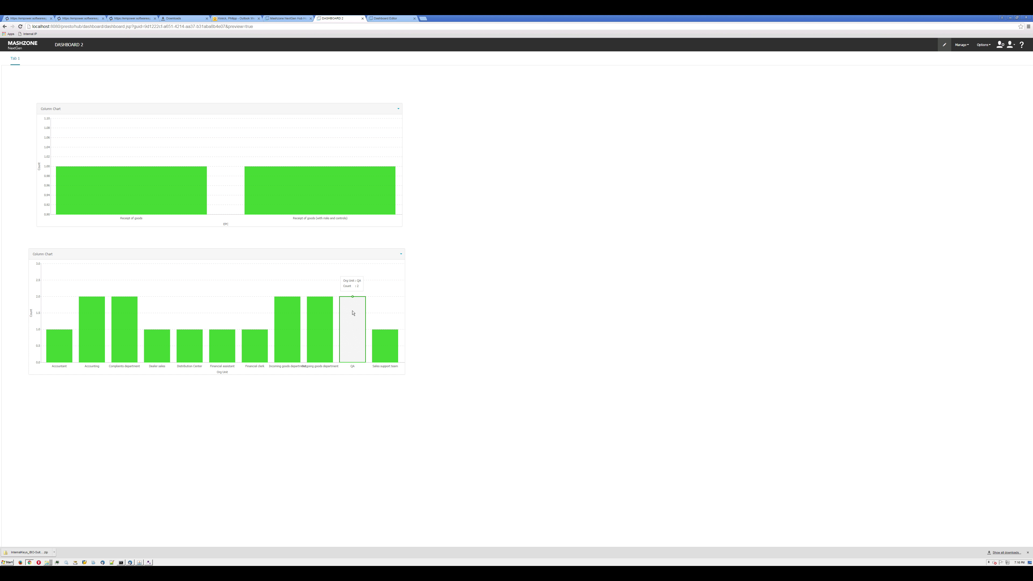
click(385, 344)
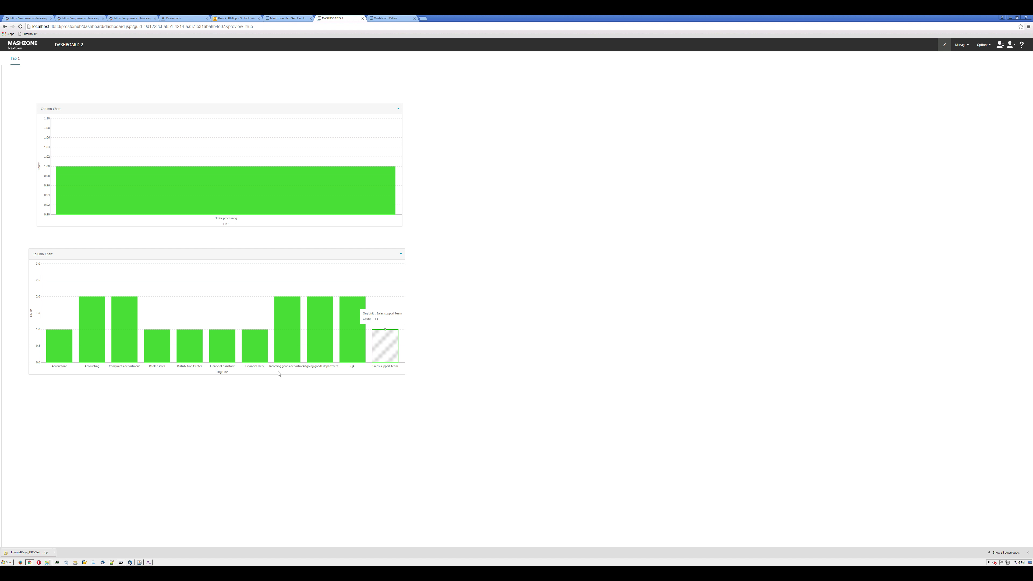
click(134, 332)
click(288, 323)
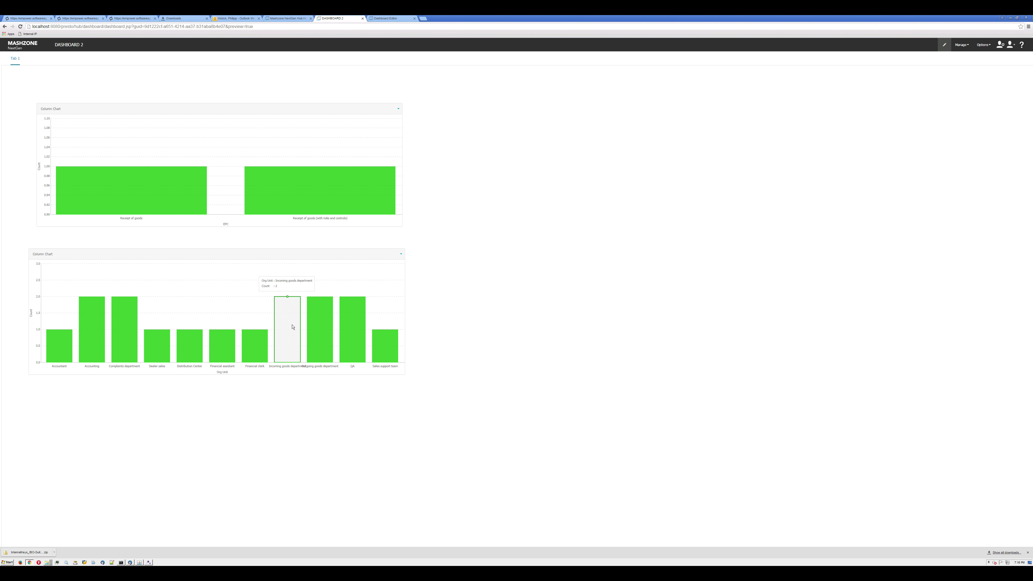
click(251, 351)
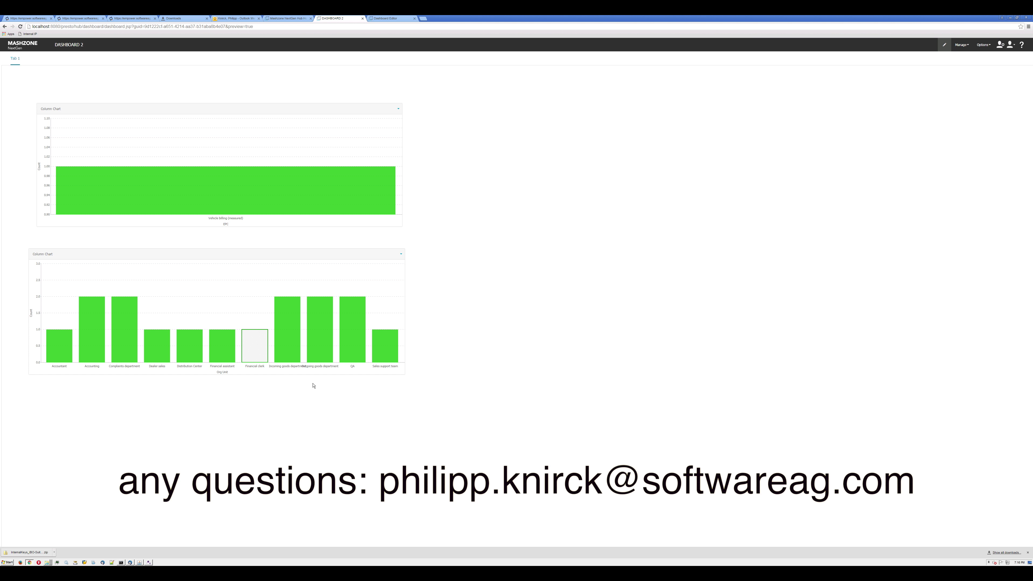
mouse_move(449, 1)
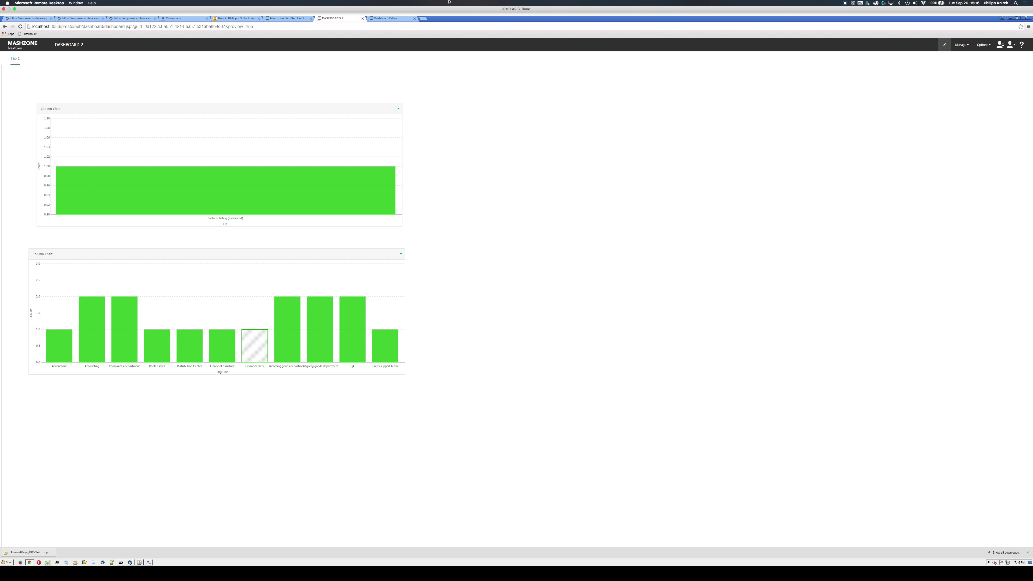